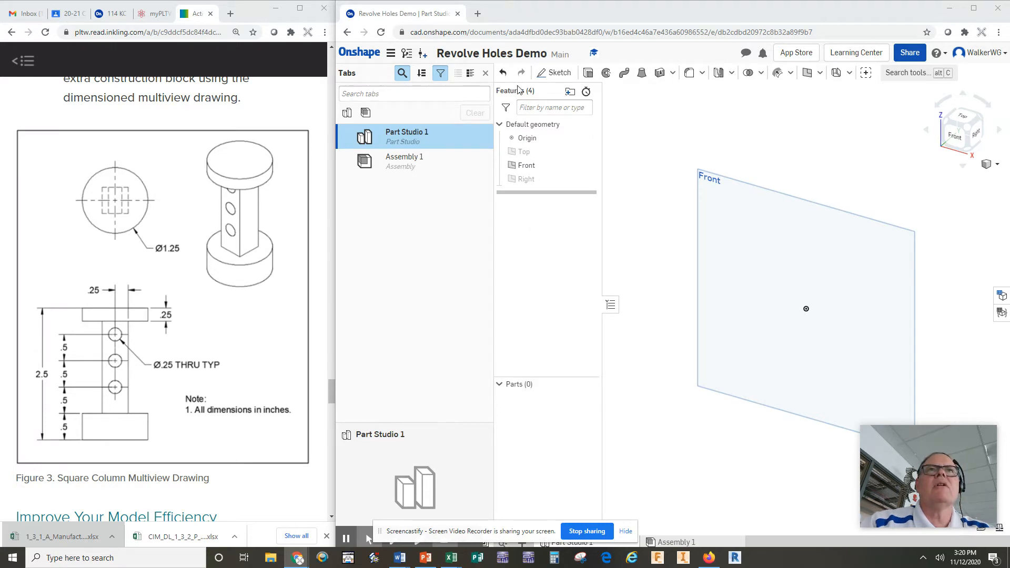
- Sketch a rectangle on the Front plane with one corner at the origin, 0.625 in wide and 0.5 in high
left_click(555, 73)
left_click(741, 191)
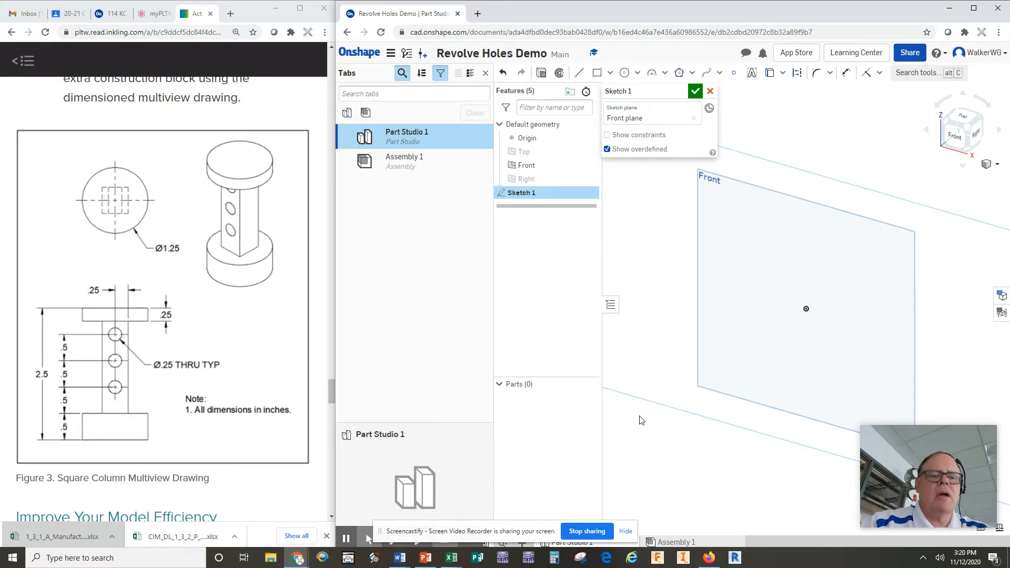
key("n")
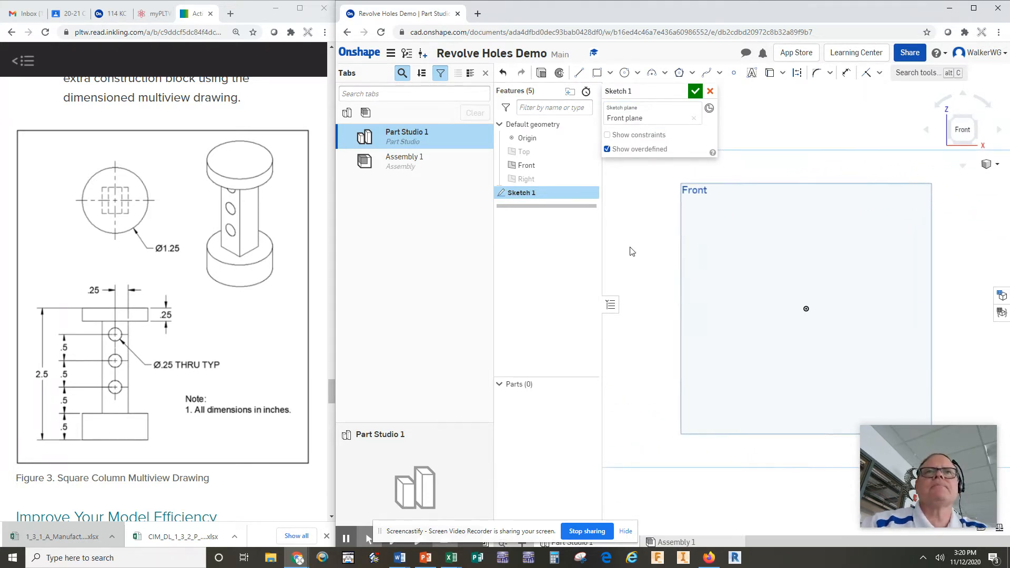
left_click(597, 72)
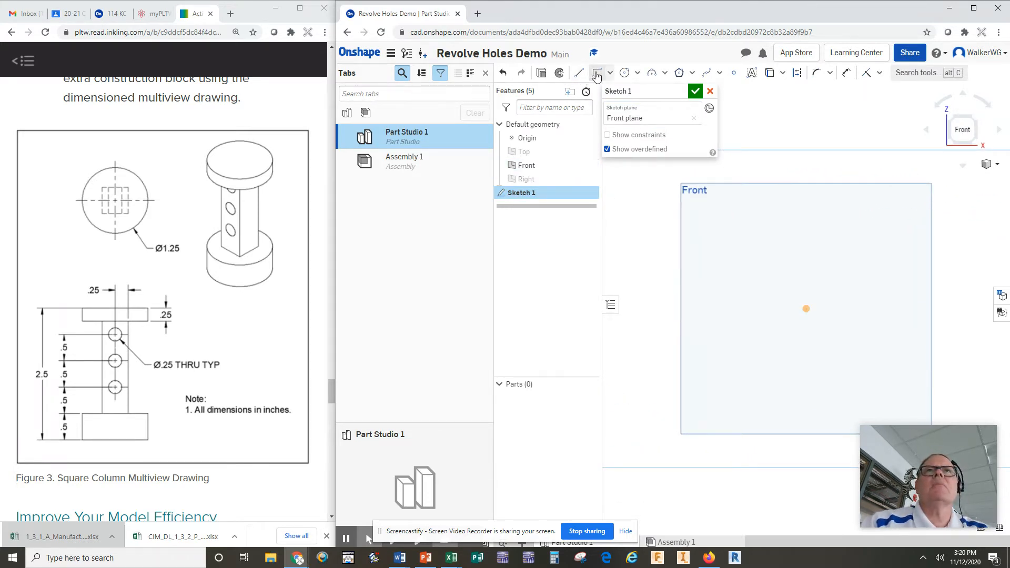
left_click(806, 308)
left_click(868, 268)
type(".625")
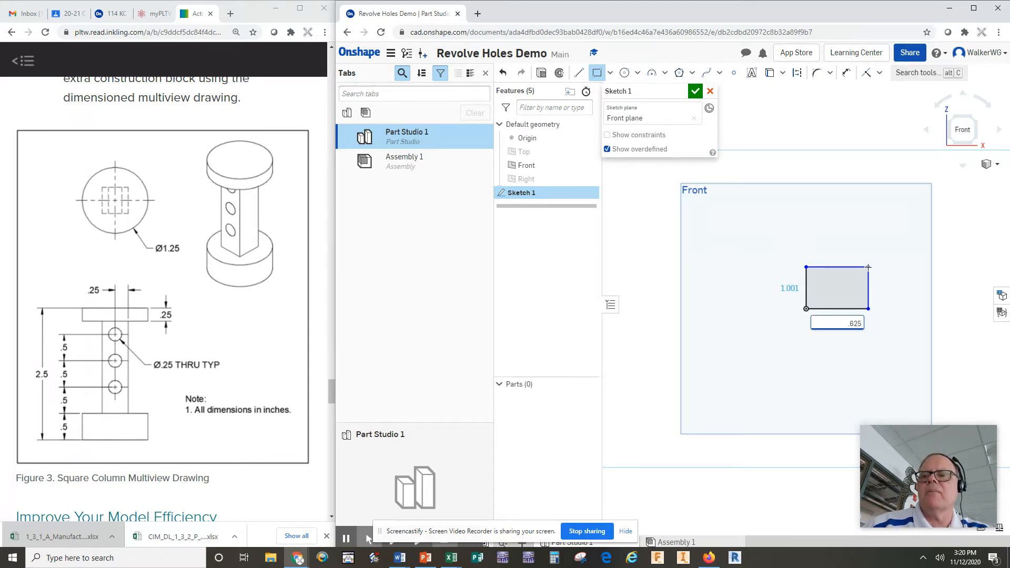
key("Return")
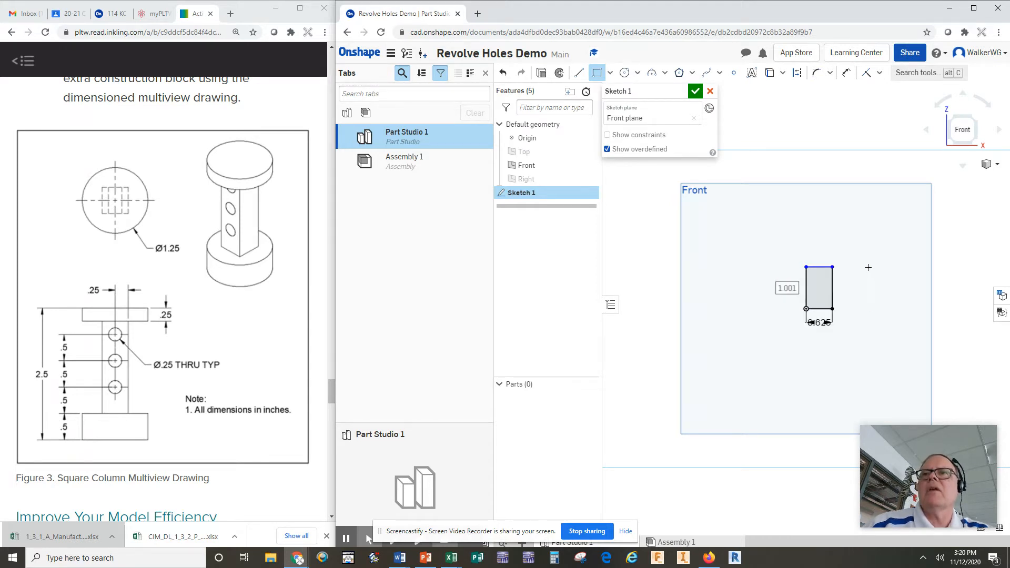
type(".")
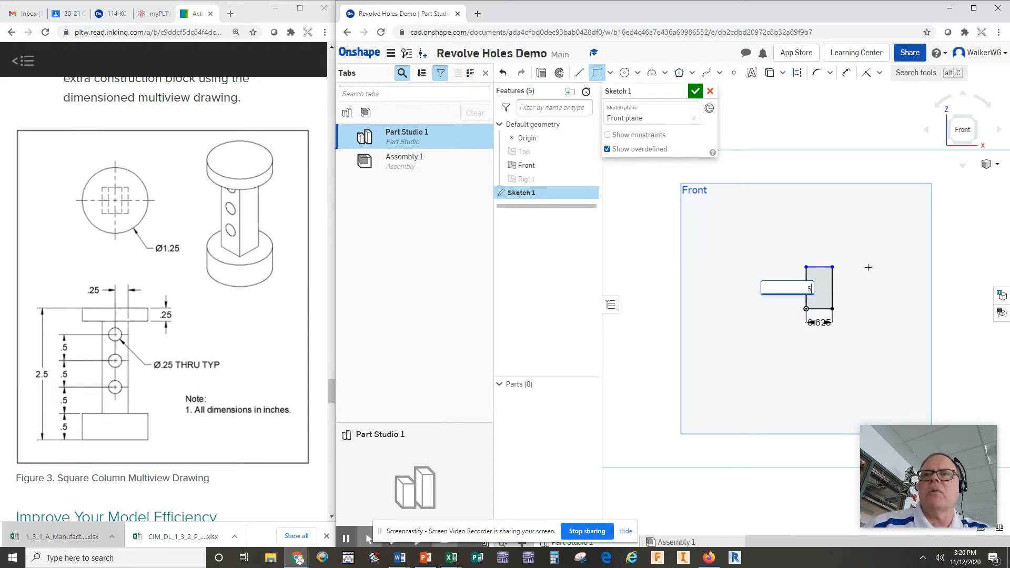
type("5")
key("Return")
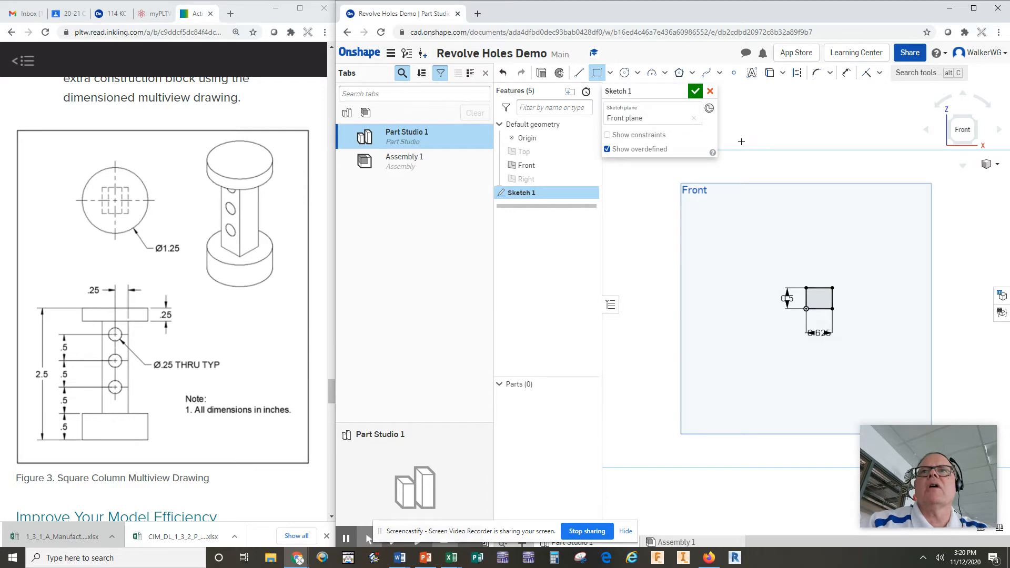
left_click(694, 91)
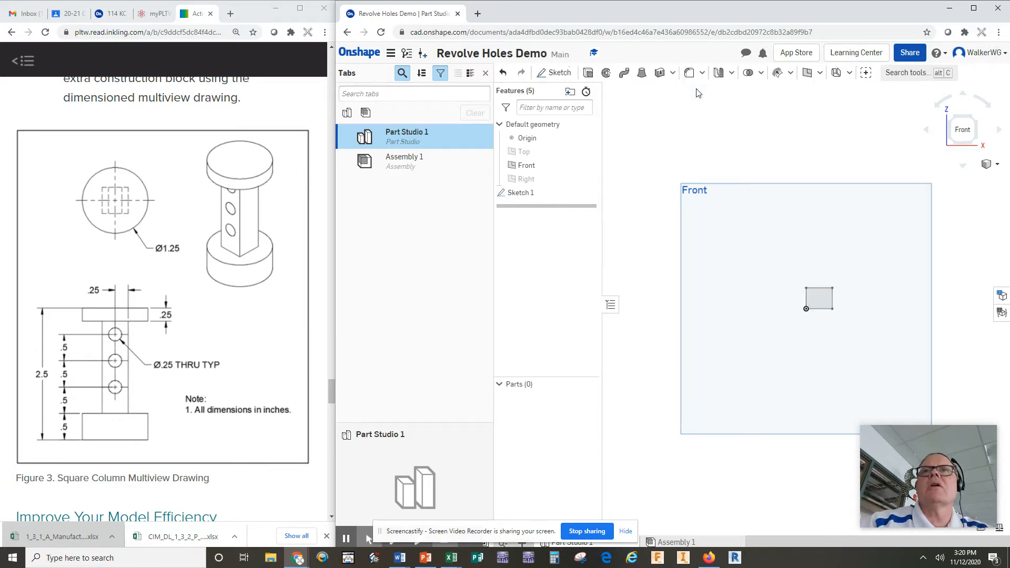
- Revolve the rectangle fully about its vertical edge at the origin as a new solid, and hide the Front plane
left_click(996, 164)
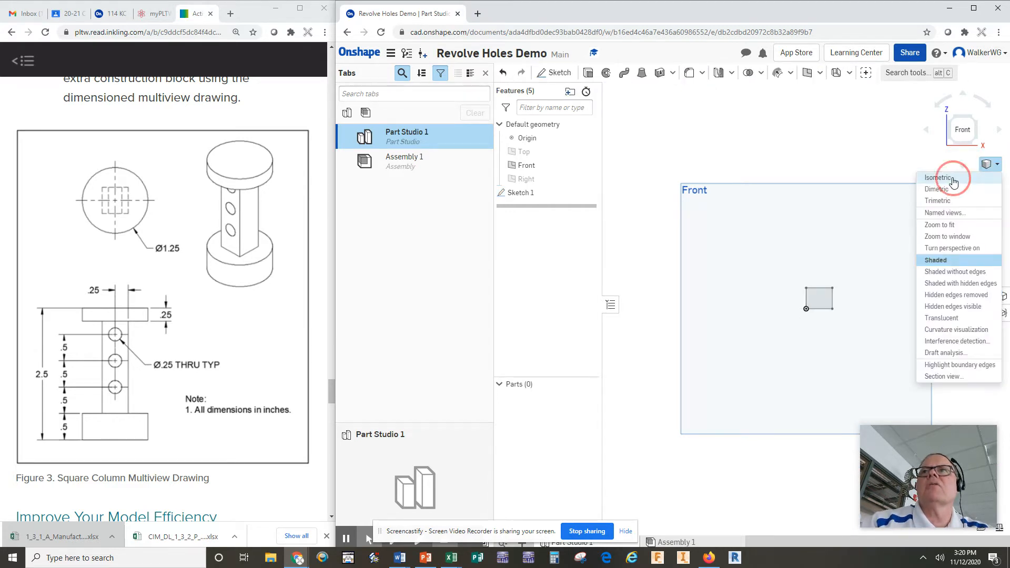
left_click(954, 176)
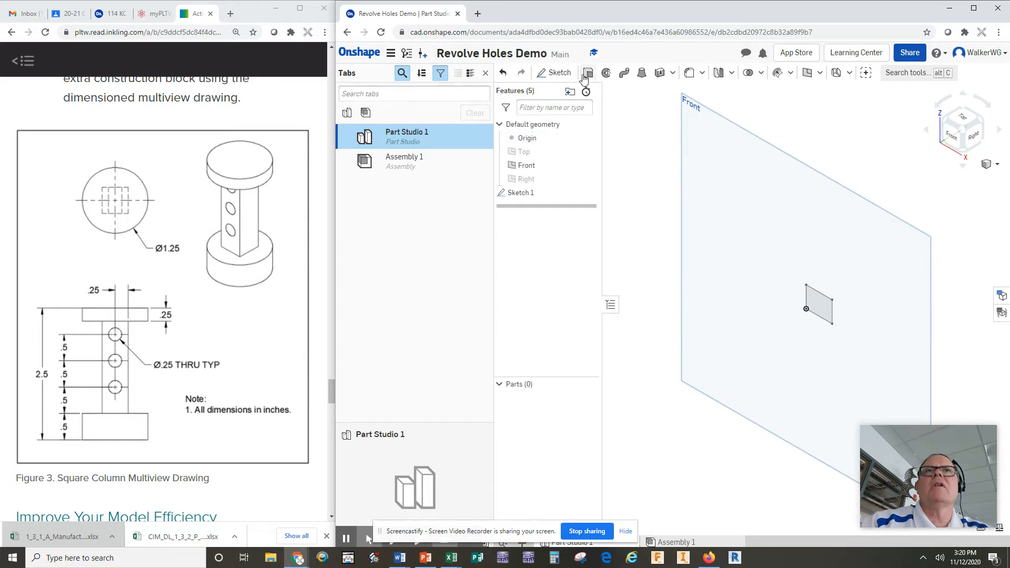
left_click(605, 73)
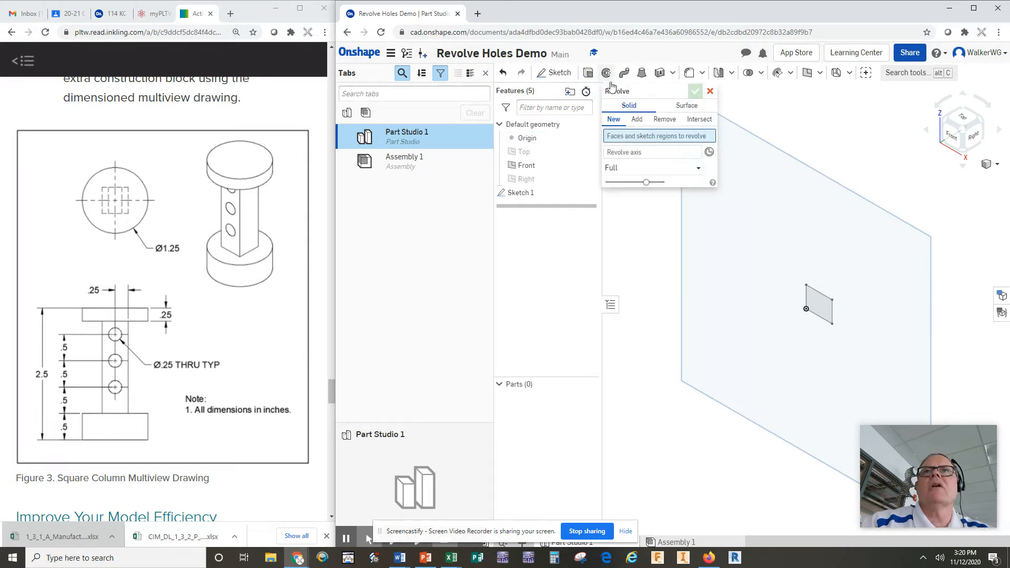
left_click(822, 306)
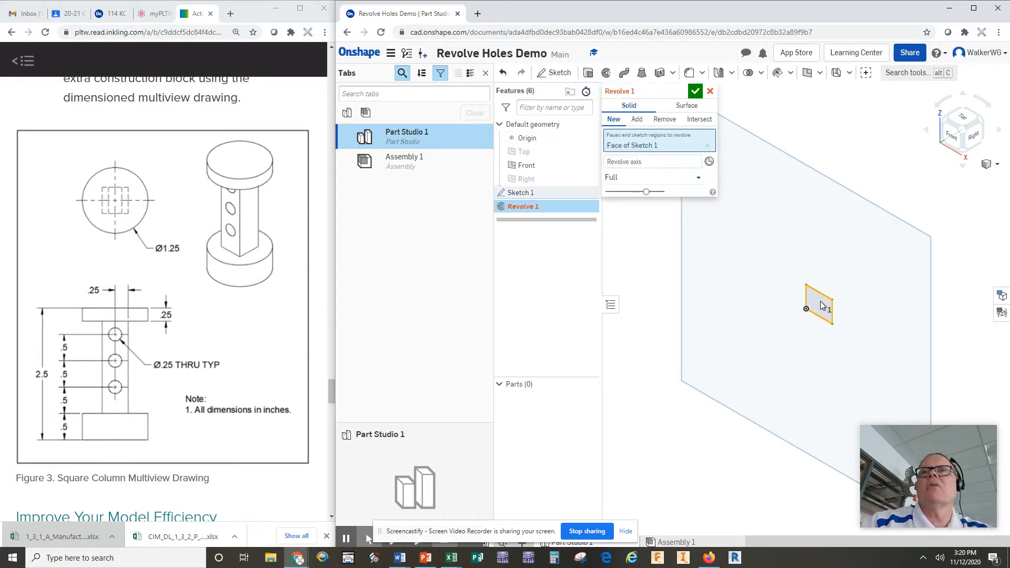
left_click(649, 162)
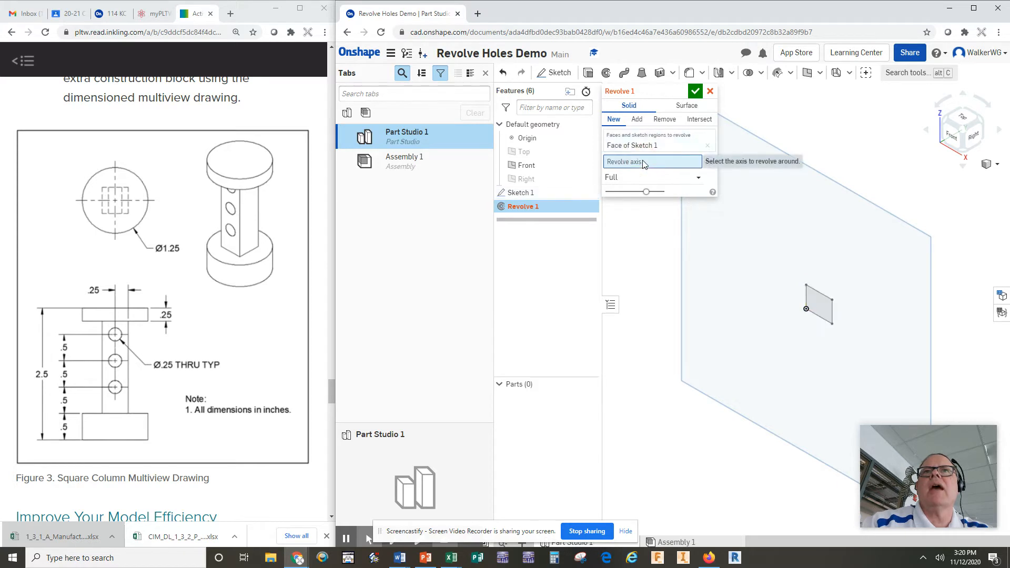
left_click(805, 297)
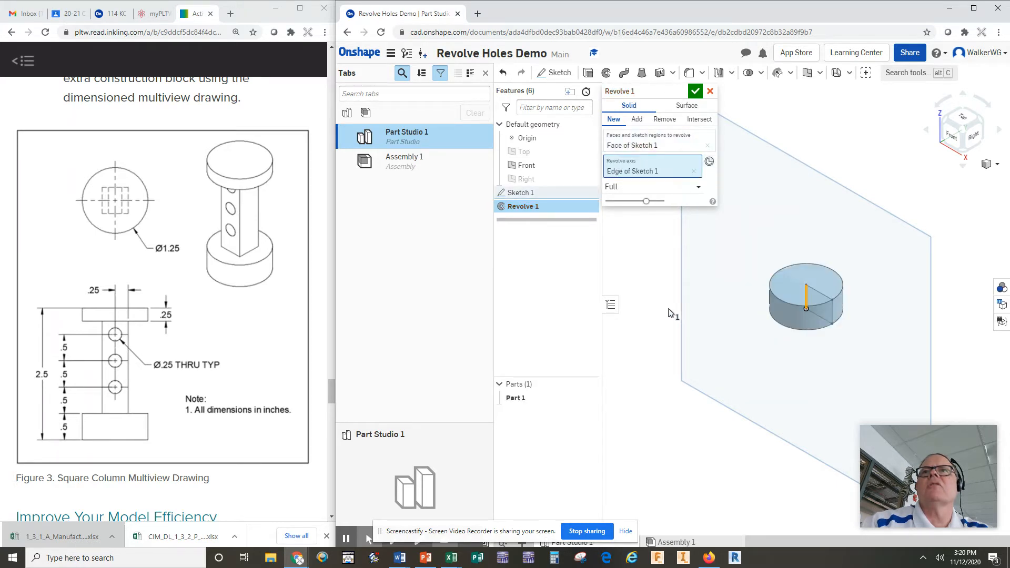
left_click(694, 92)
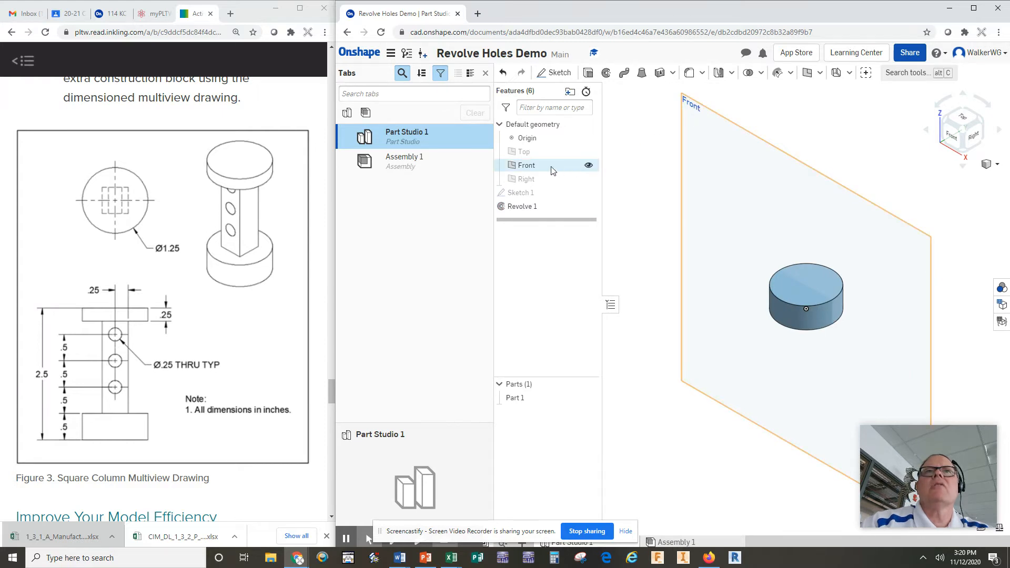
left_click(587, 165)
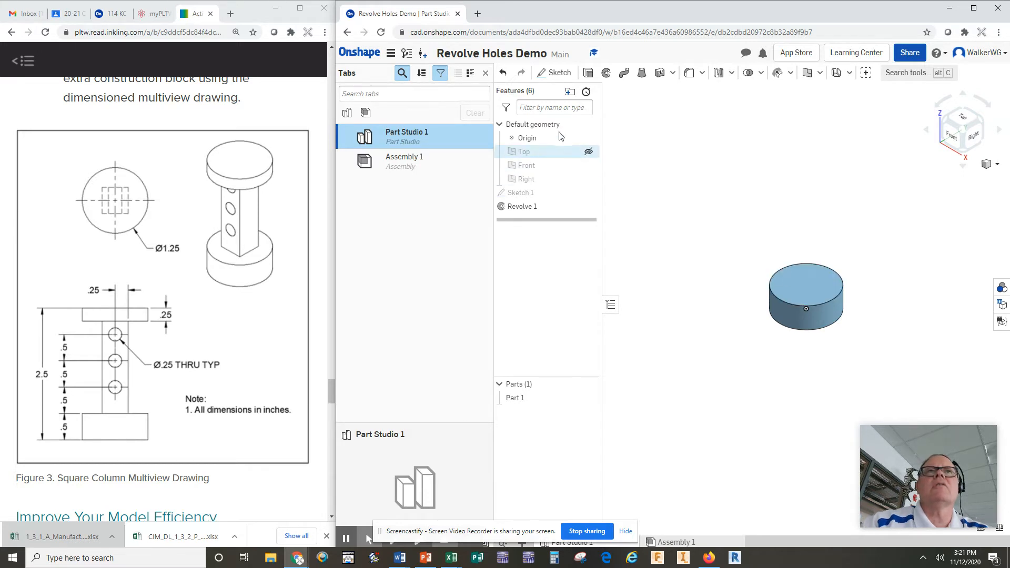
- Start a sketch on the top face of the revolved disc and draw a 0.5 by 0.5 in square around the origin
left_click(553, 72)
left_click(806, 285)
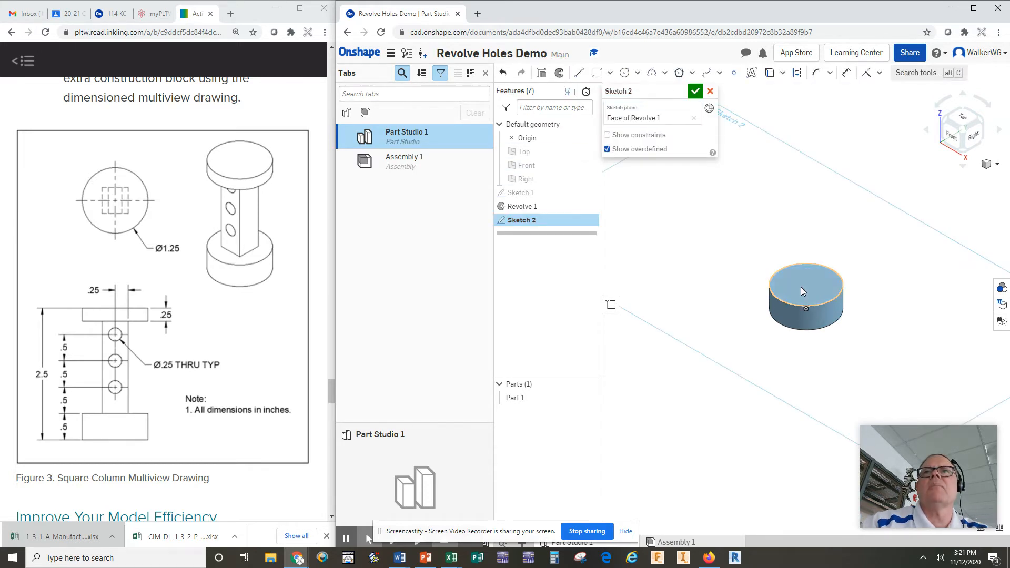
key("n")
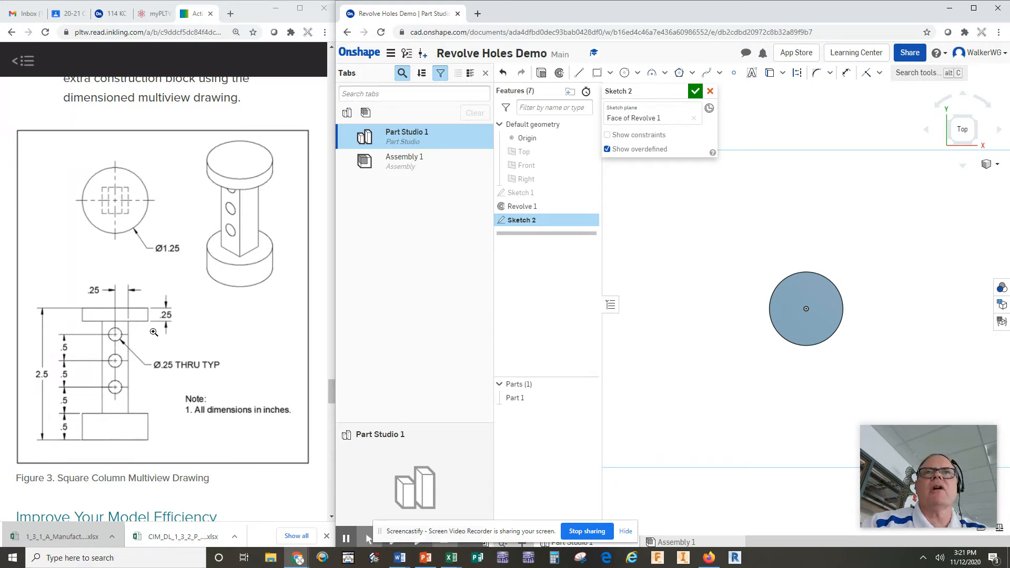
left_click(598, 73)
scroll(801, 302, "up", 3)
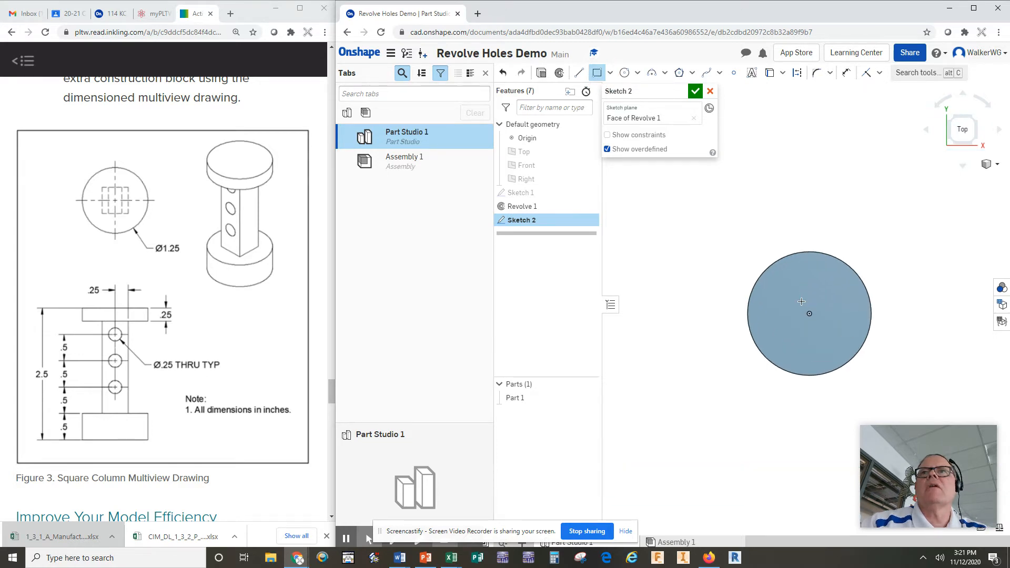
left_click(792, 300)
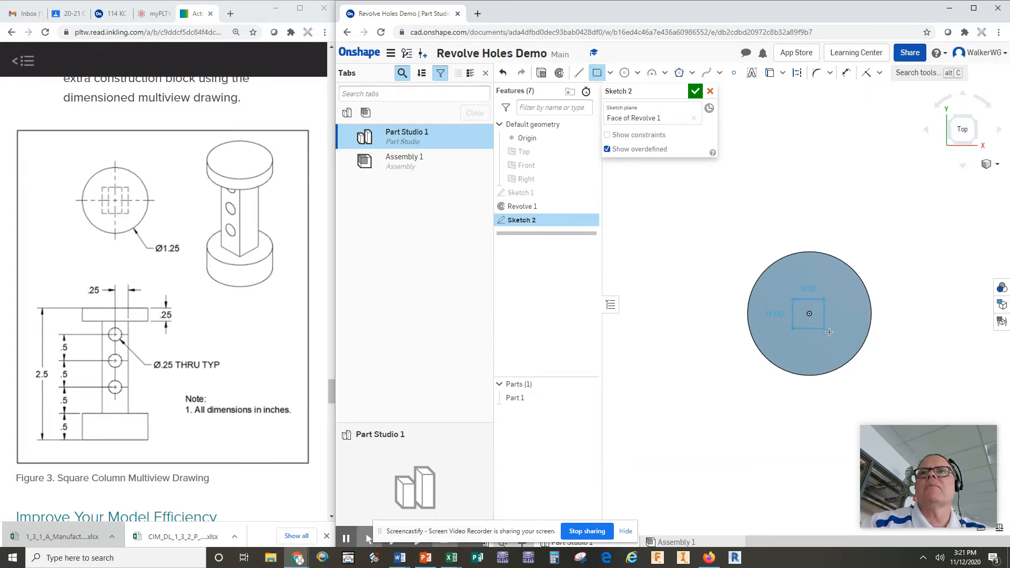
type("0.5")
key("Tab")
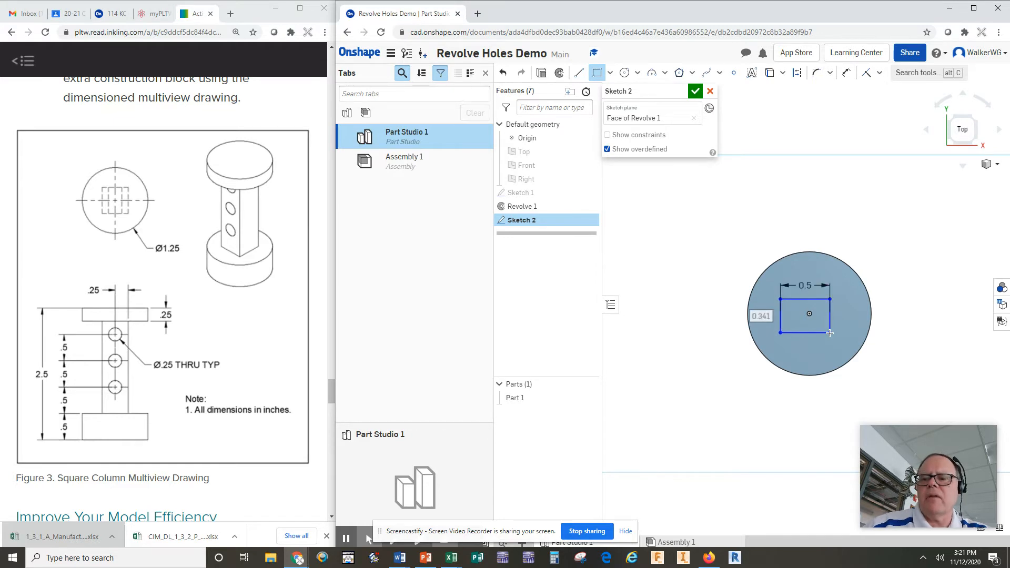
type("0.5")
key("Return")
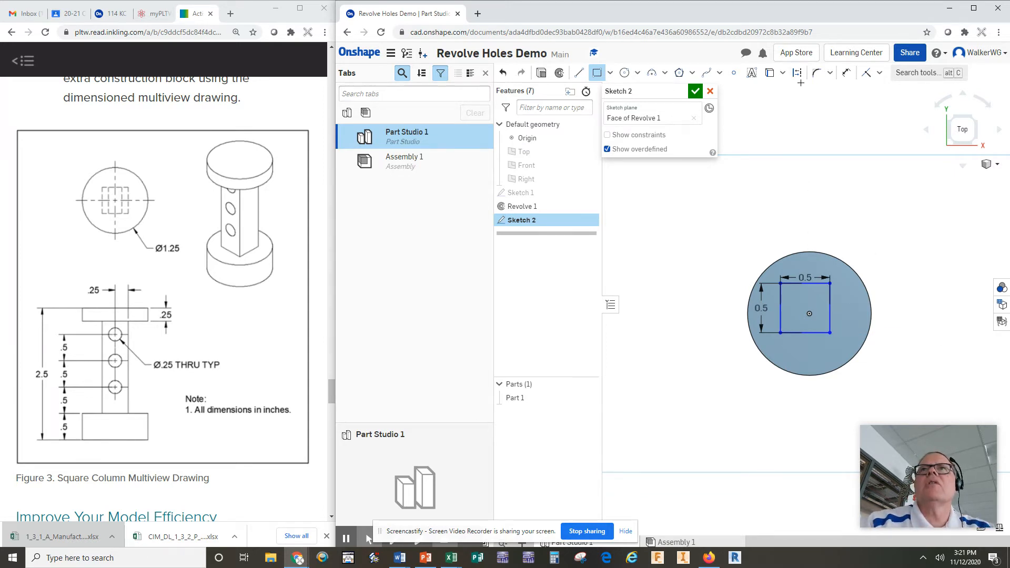
- Dimension the horizontal distance from the origin to the square's right edge as 0.25 in
left_click(845, 74)
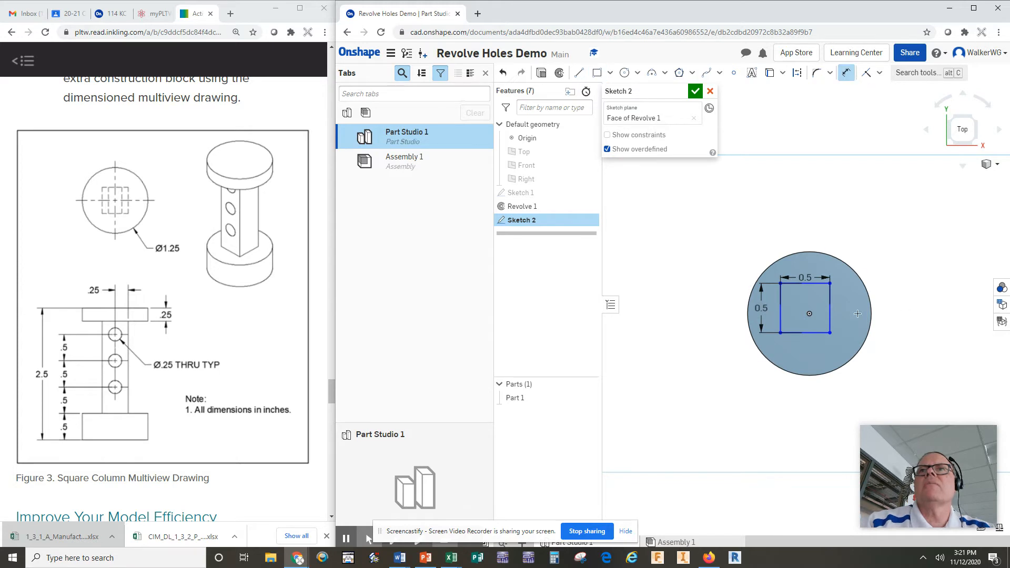
left_click(809, 314)
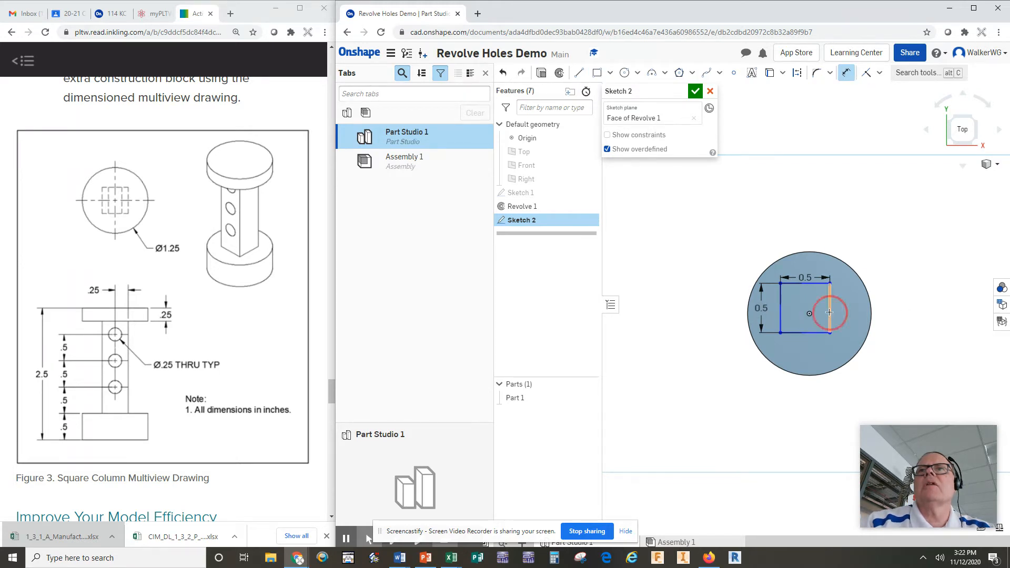
left_click(829, 333)
left_click(856, 398)
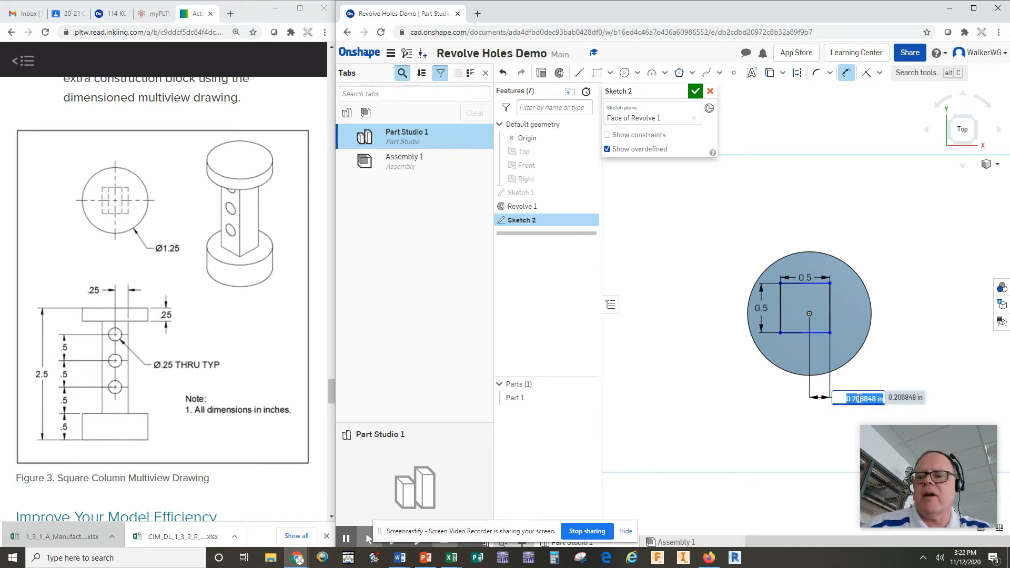
type(".25")
key("Return")
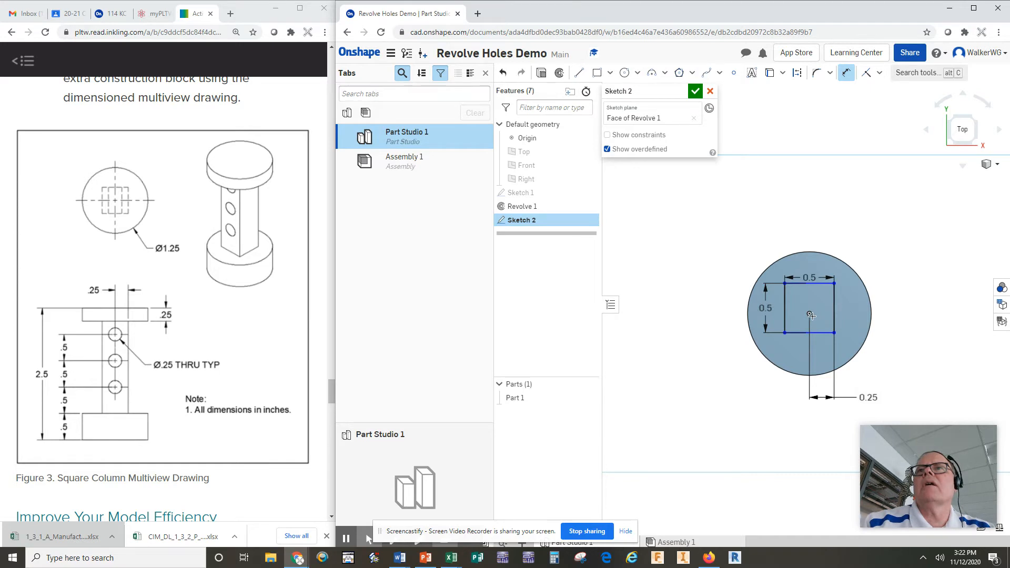
- Dimension the vertical distance from the origin to the square's upper edge as 0.25 in and finish the sketch
left_click(814, 284)
left_click(809, 314)
left_click(885, 300)
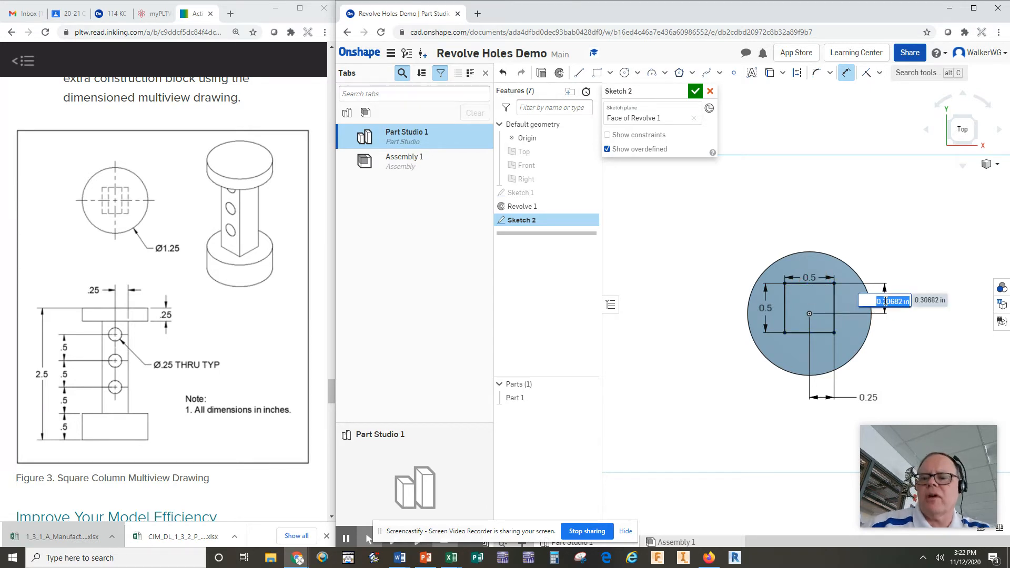
type(".25")
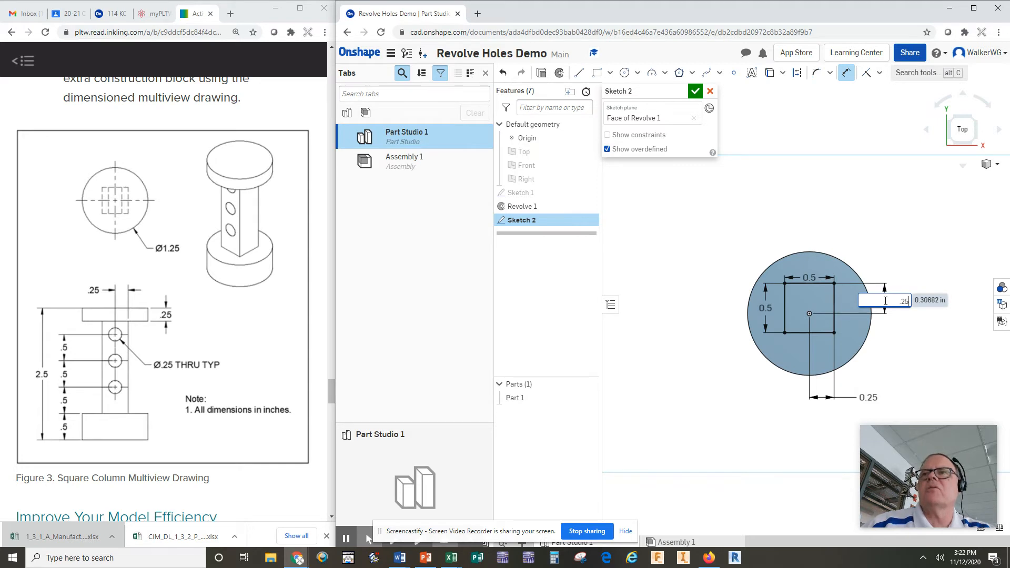
key("Return")
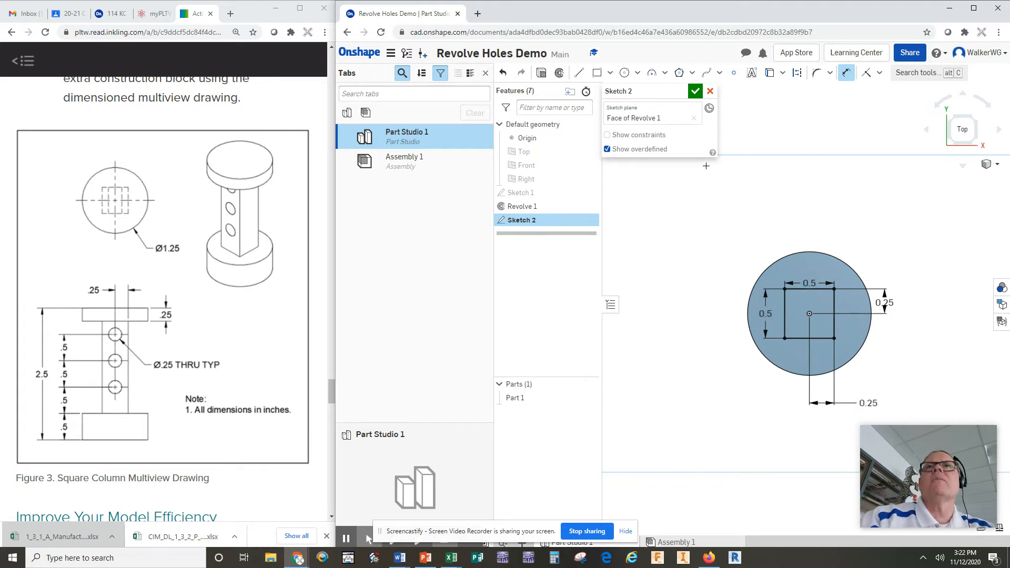
left_click(694, 93)
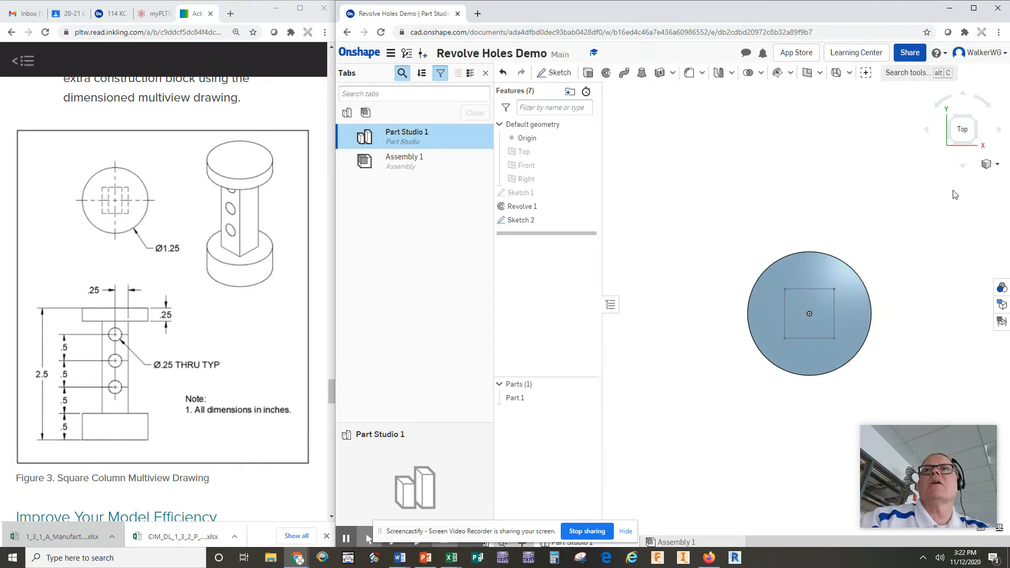
- Extrude the square sketch on the disc's top face 1.75 in upward, adding it to the existing part
left_click(989, 165)
left_click(974, 179)
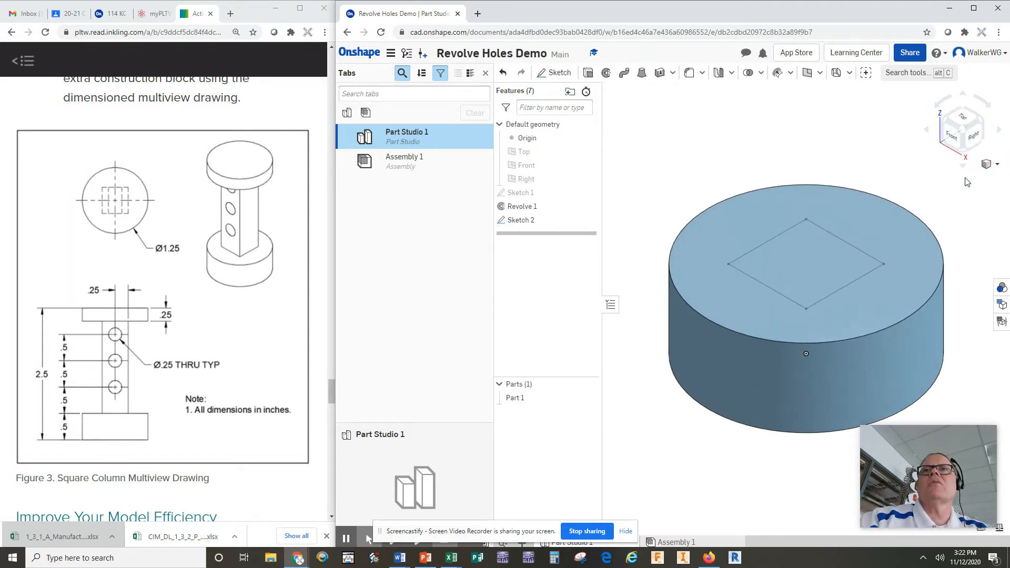
scroll(665, 198, "up", 1)
scroll(665, 199, "down", 6)
middle_click_drag(662, 191, 722, 342)
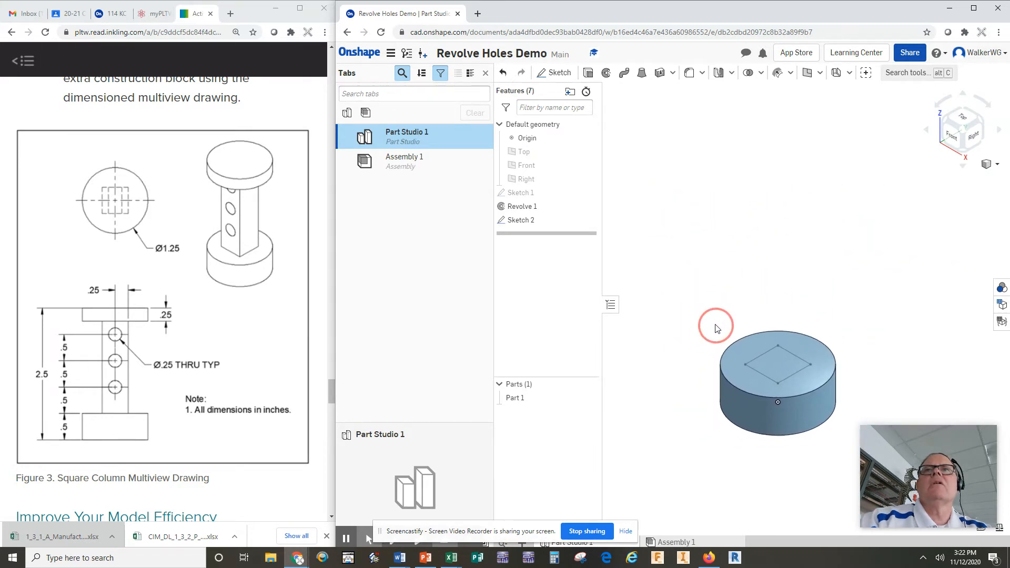
left_click(589, 73)
left_click(781, 361)
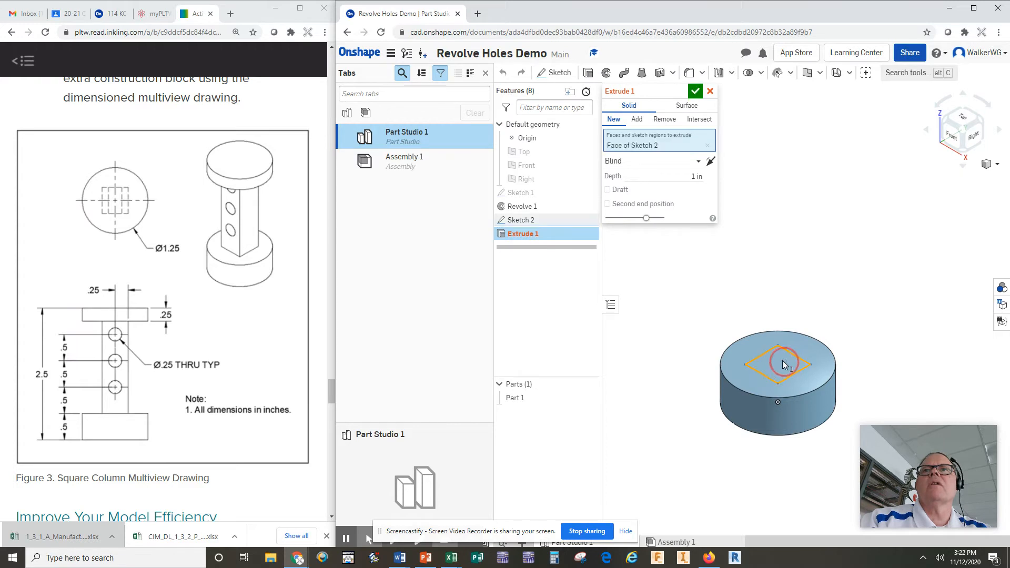
left_click(696, 175)
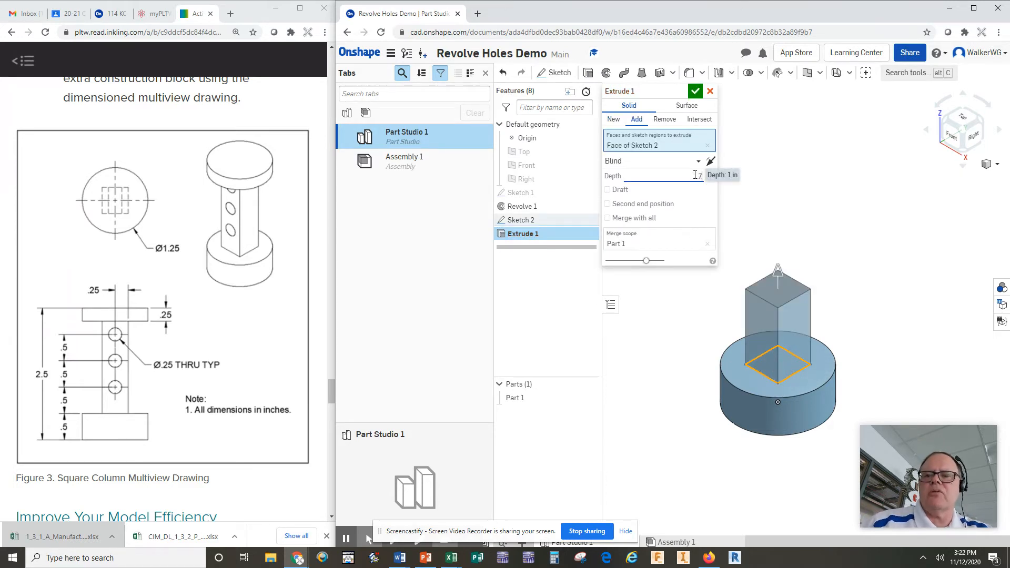
type("1.75")
key("Return")
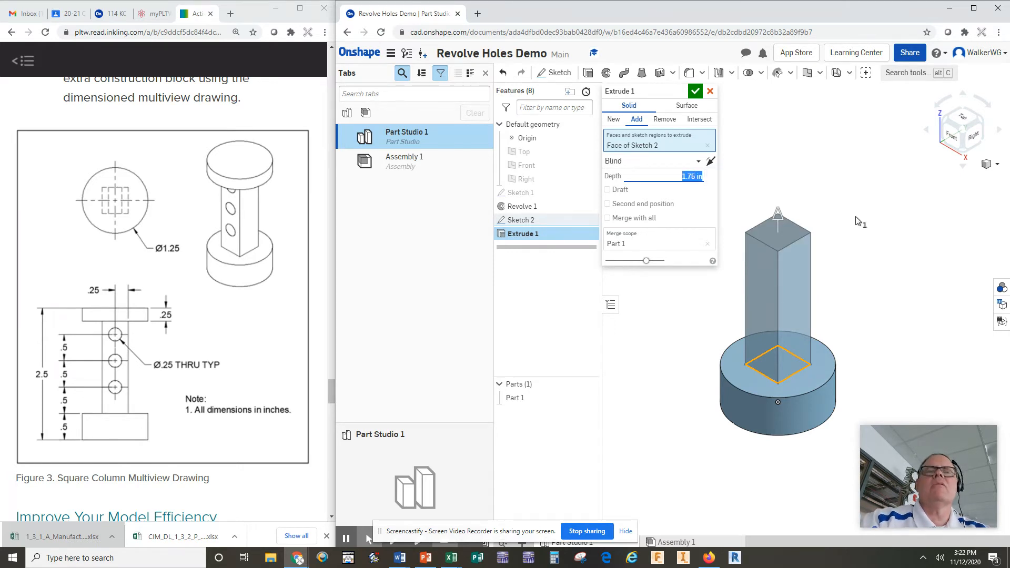
left_click(694, 91)
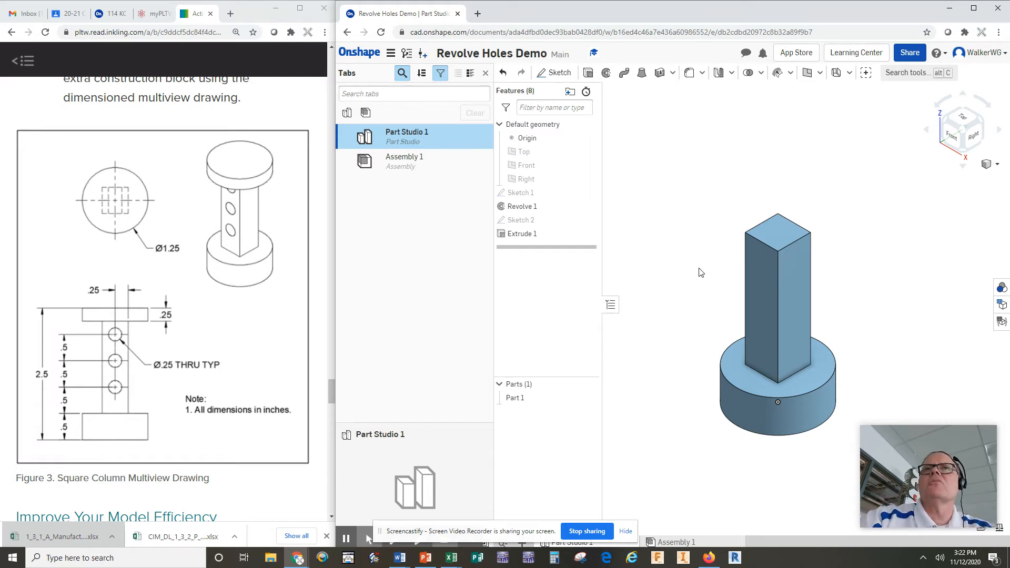
- Sketch a 1.25 in diameter circle centred on the origin on the square column's top face and finish the sketch
left_click(554, 73)
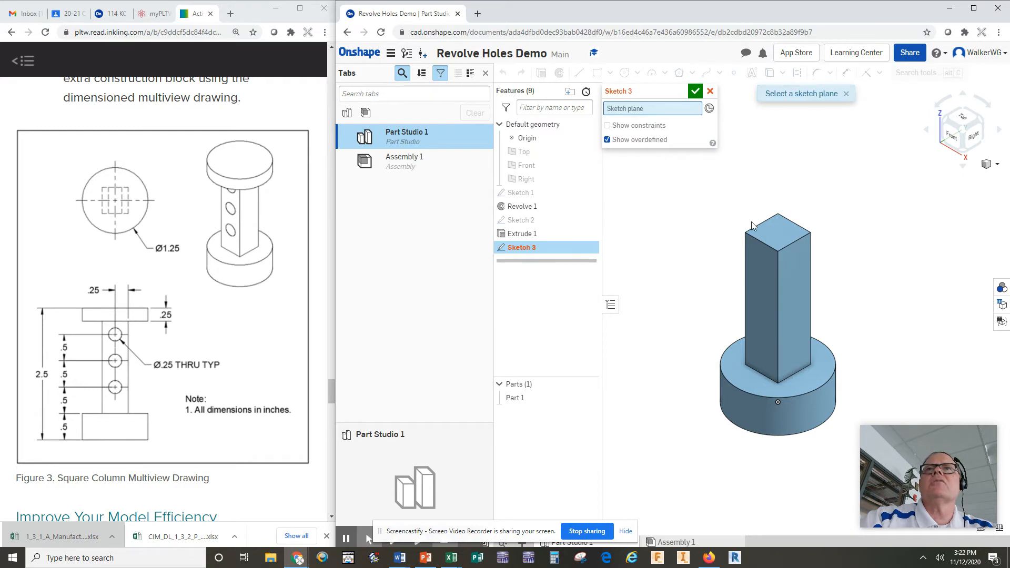
left_click(773, 235)
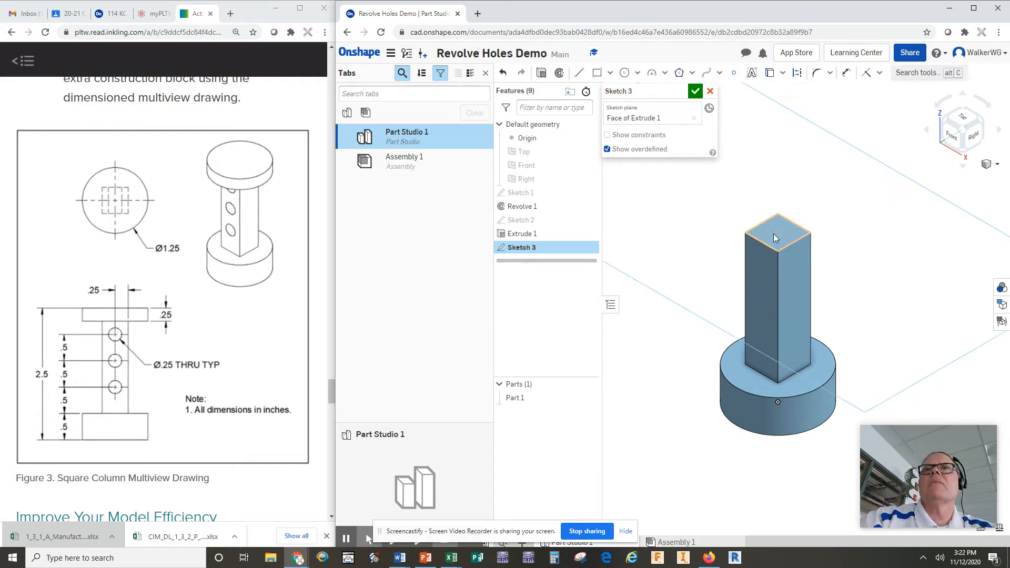
key("n")
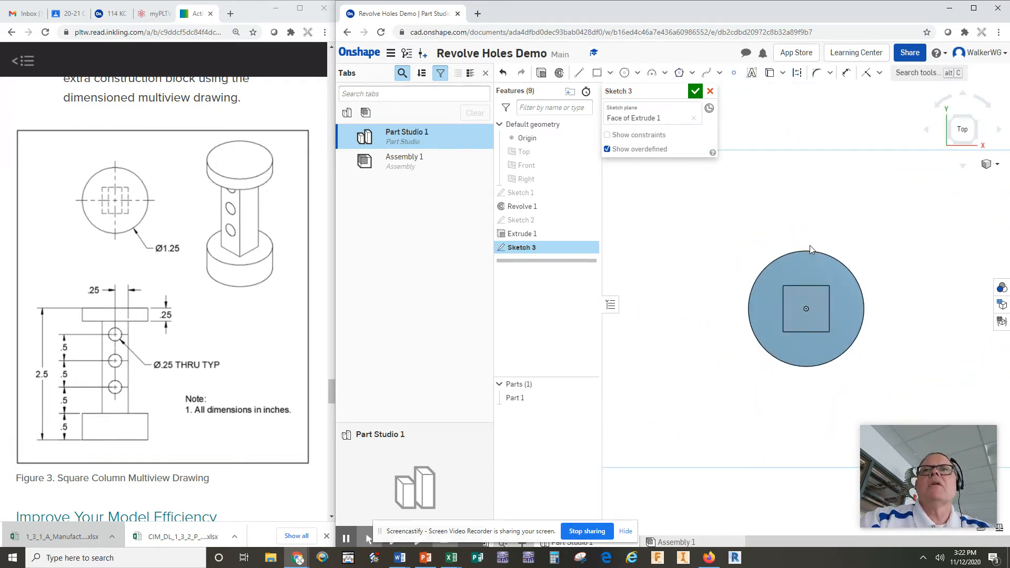
left_click(625, 72)
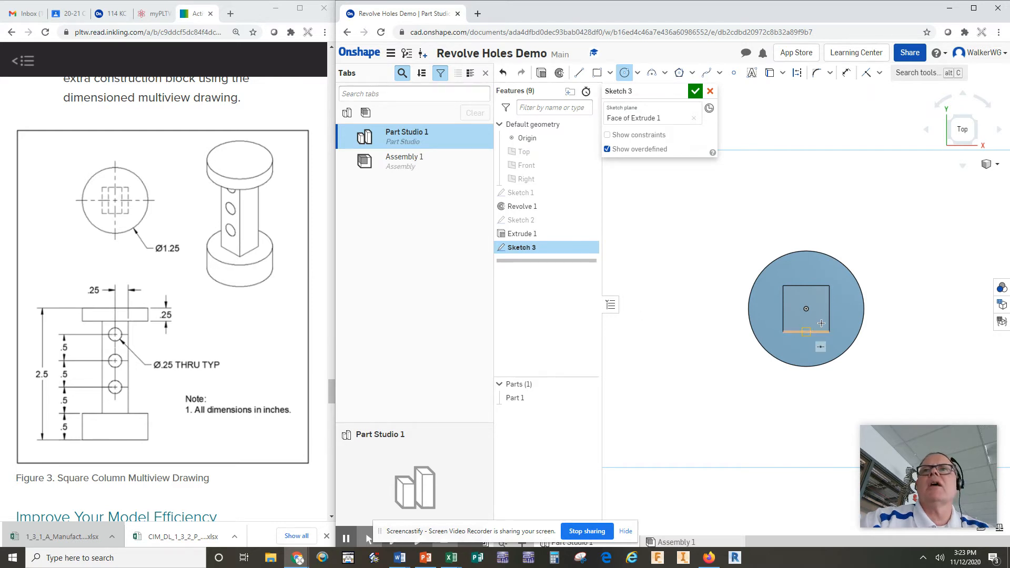
left_click(806, 309)
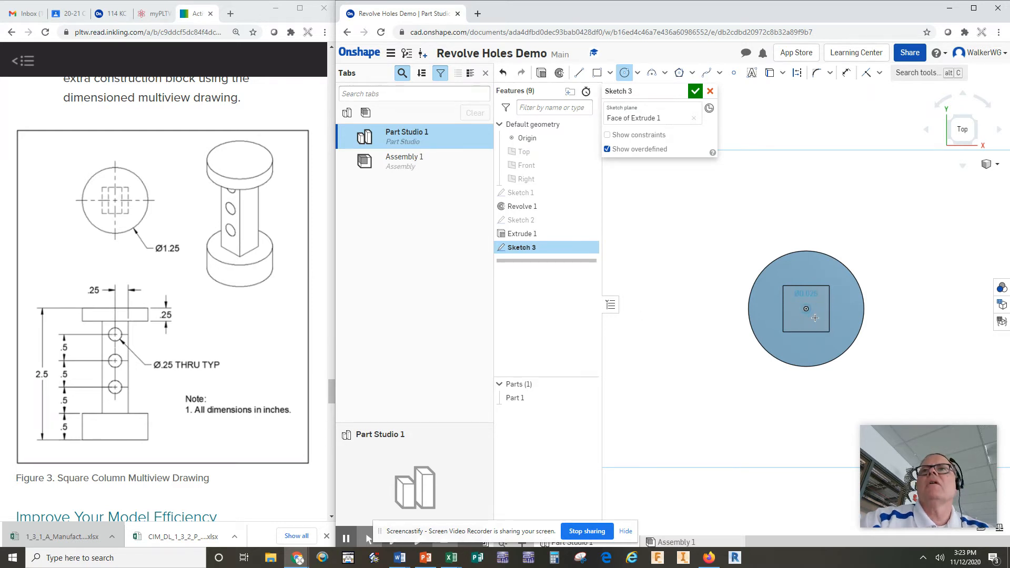
left_click(831, 361)
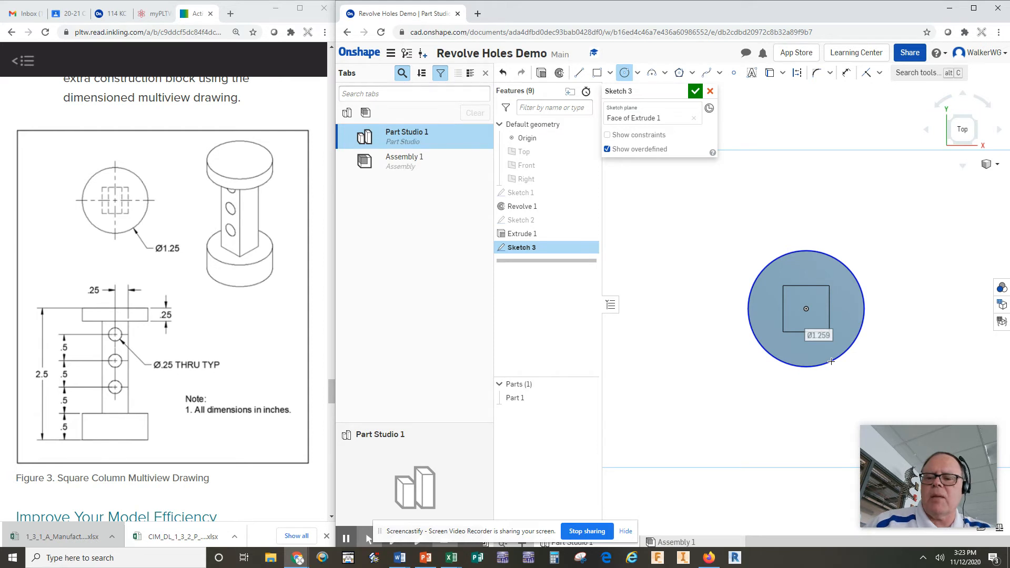
type("1")
key("Return")
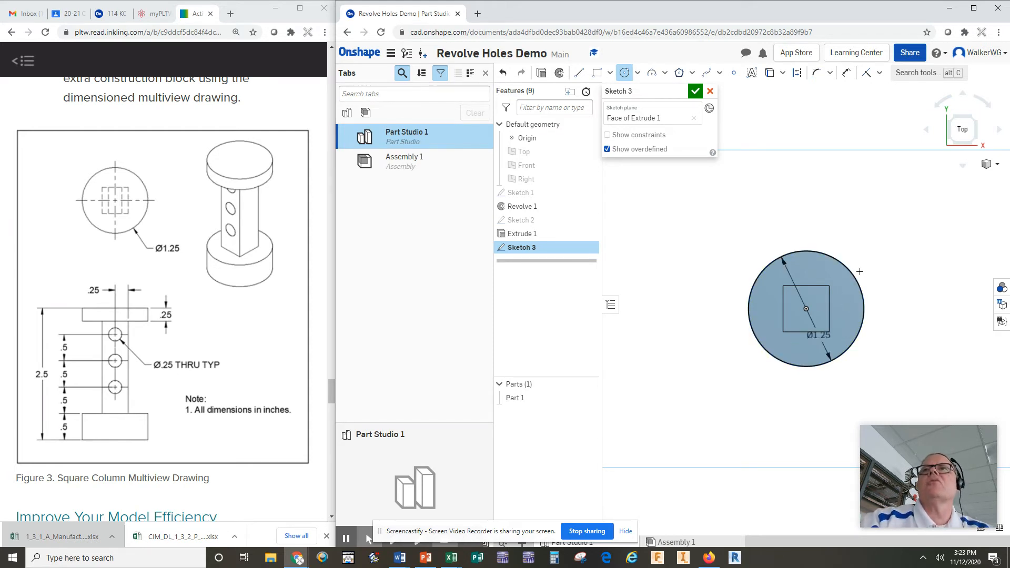
left_click(694, 91)
- Extrude both regions of the circle sketch, outside and inside the square, 0.25 in upward and add them to the part
mouse_move(992, 167)
left_mouse_down()
mouse_move(974, 153)
mouse_move(983, 177)
left_mouse_up()
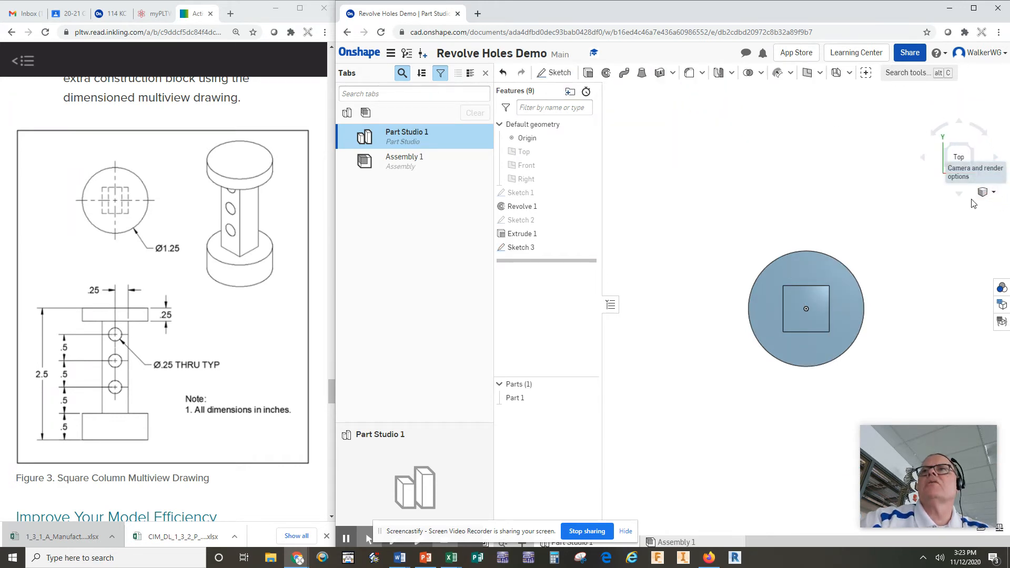
left_click(979, 199)
left_click(942, 209)
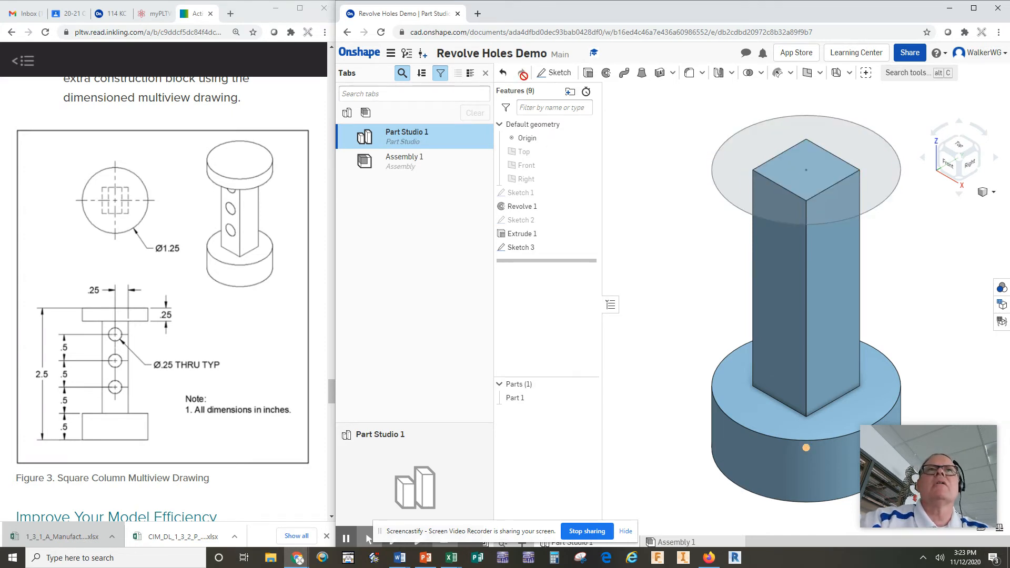
left_click(588, 74)
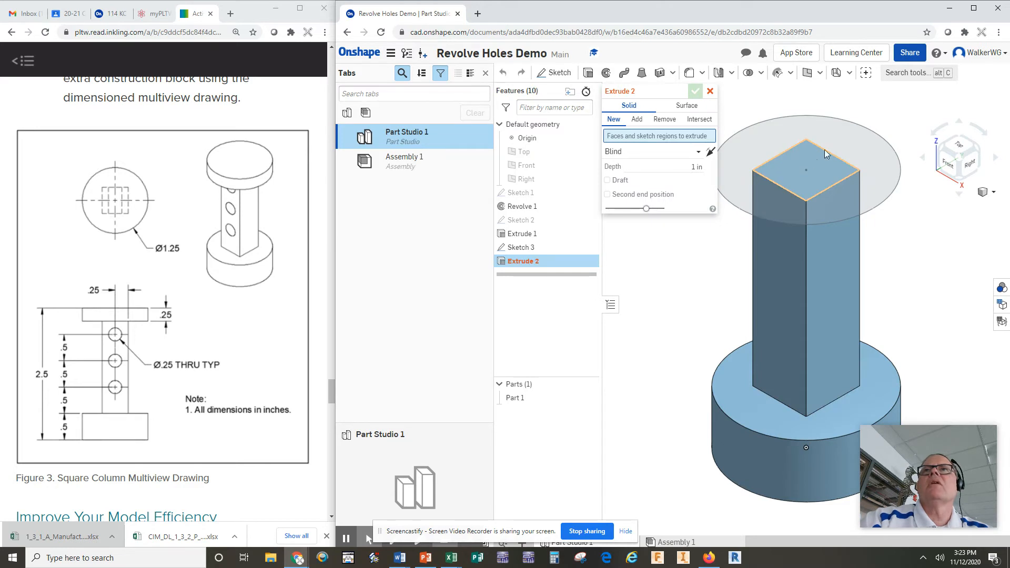
left_click(841, 139)
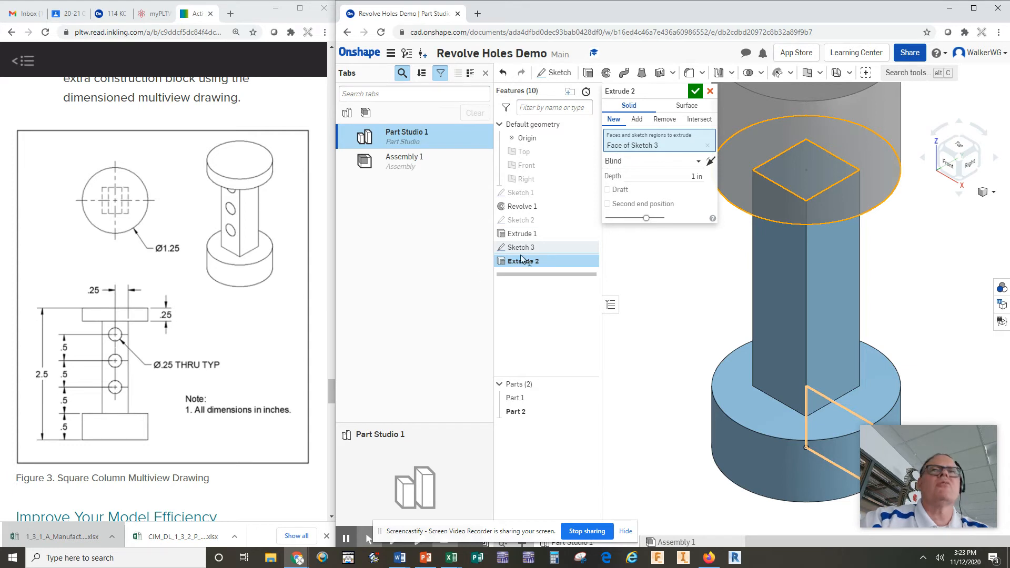
left_click(670, 184)
key("BackSpace")
key("Return")
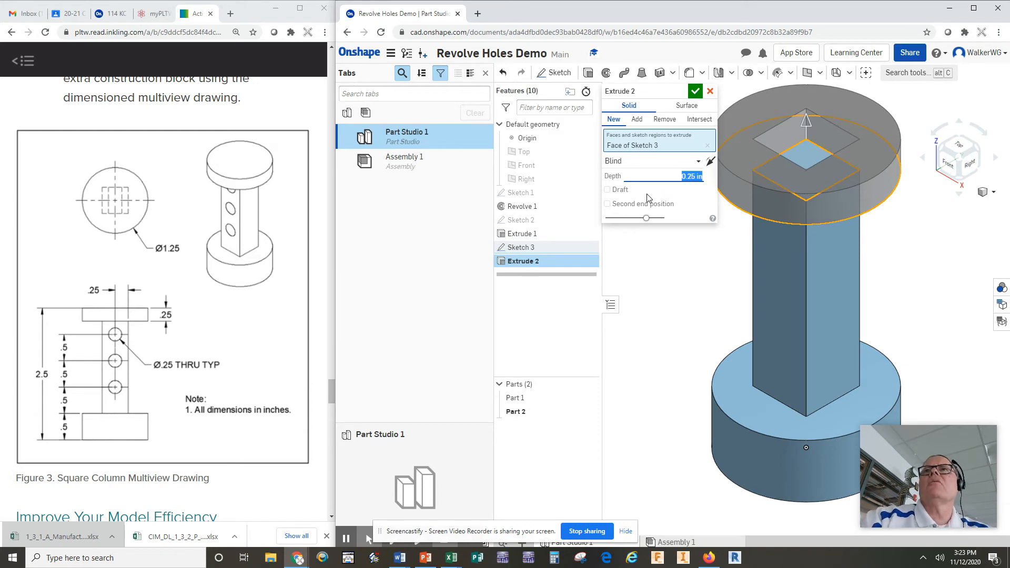
left_click(801, 151)
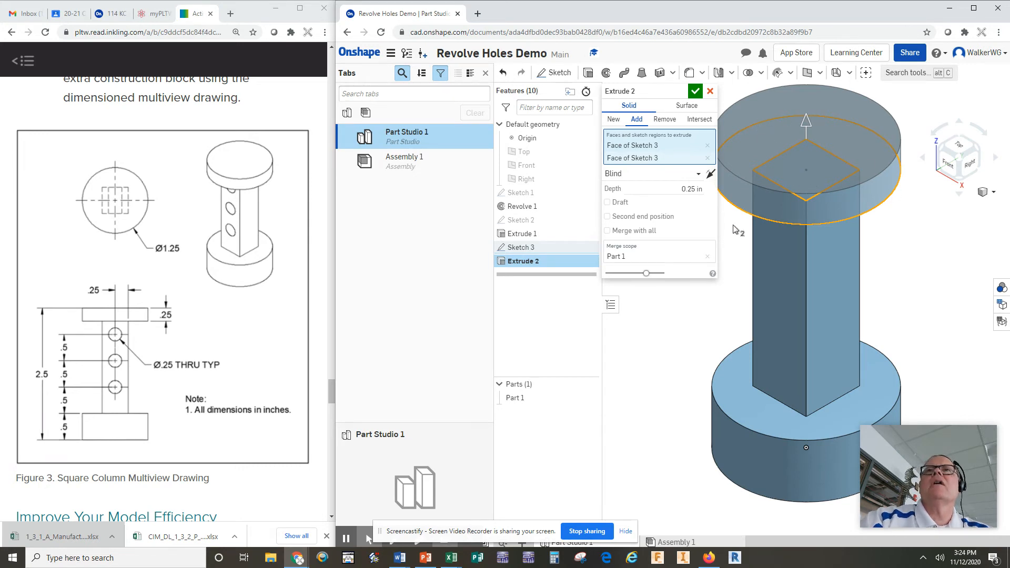
left_click(696, 91)
- Start a sketch on the column's front face and draw a 0.25 in diameter circle on the vertical centreline above the base
mouse_move(920, 256)
right_mouse_down()
mouse_move(921, 235)
mouse_move(918, 248)
right_mouse_up()
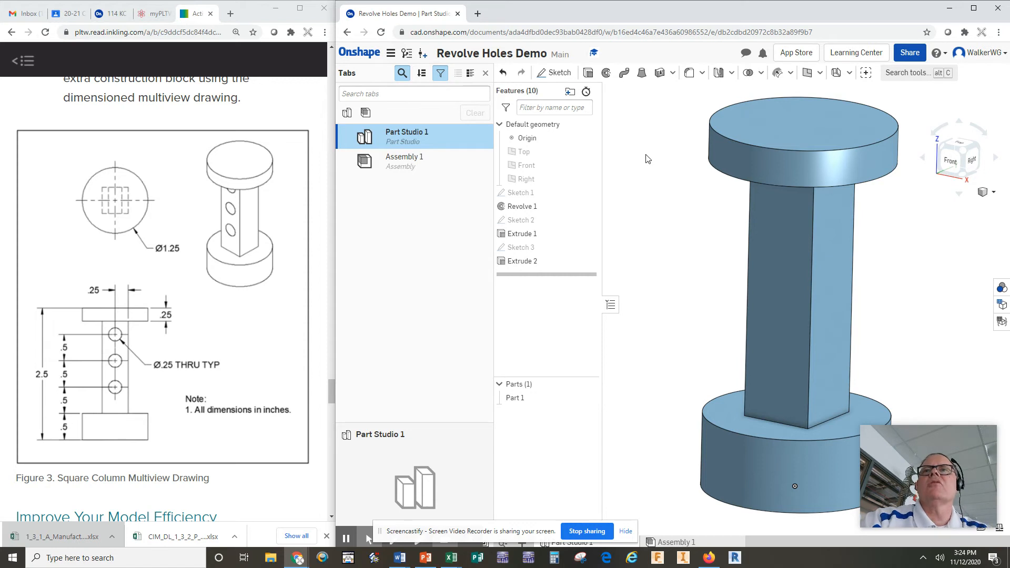
left_click(560, 75)
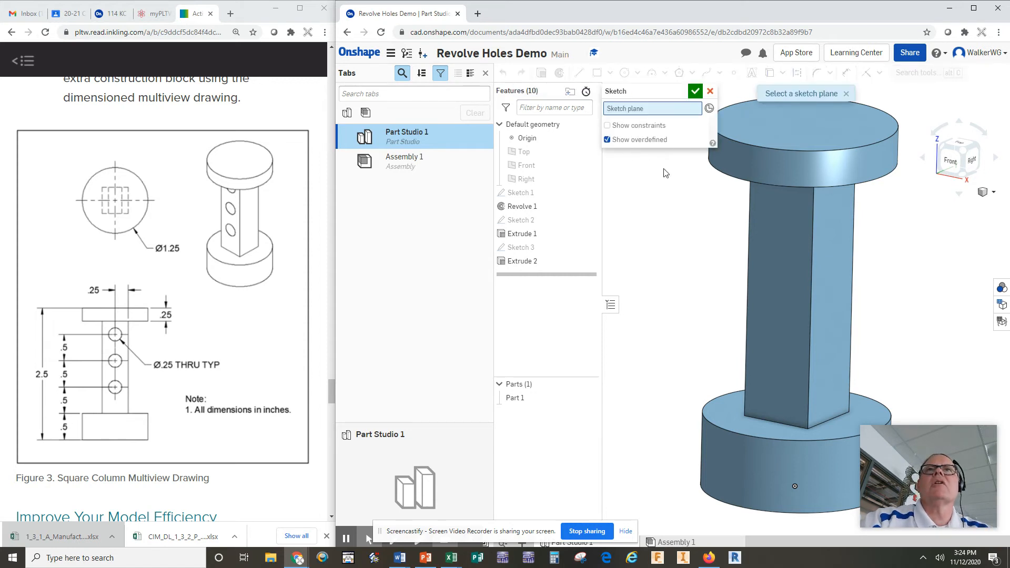
left_click(778, 258)
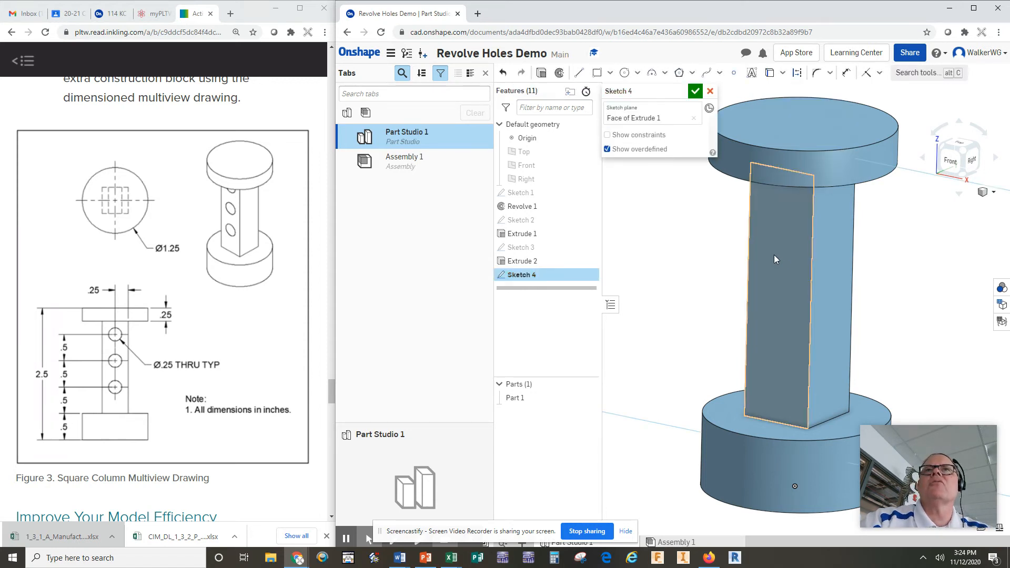
key("n")
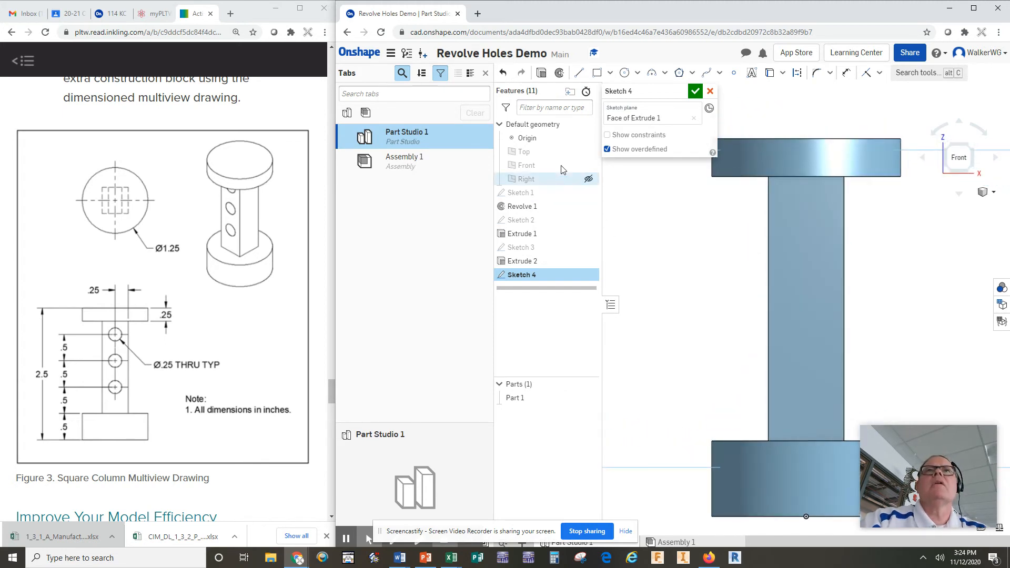
left_click(624, 74)
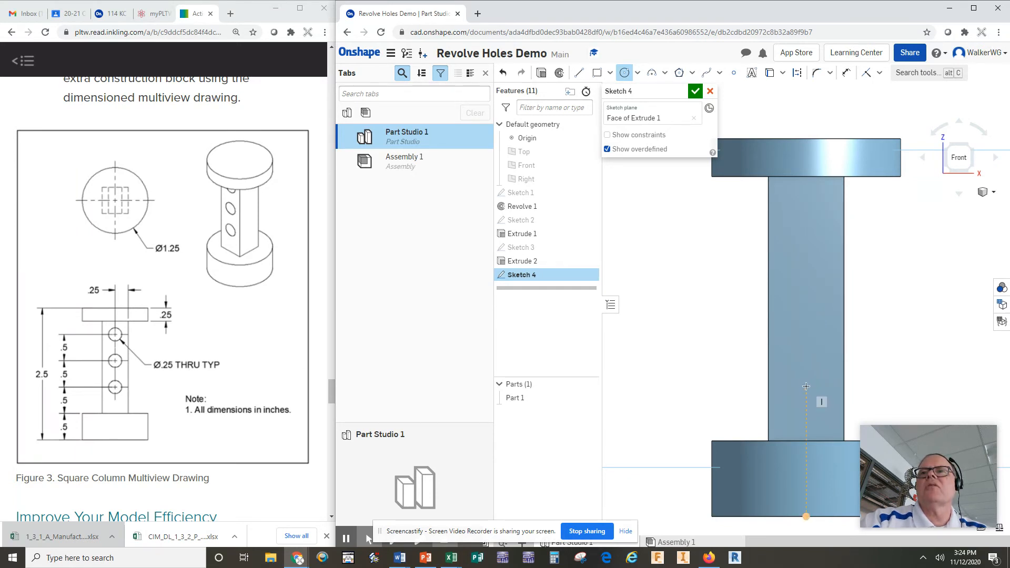
left_click(806, 385)
left_click(807, 400)
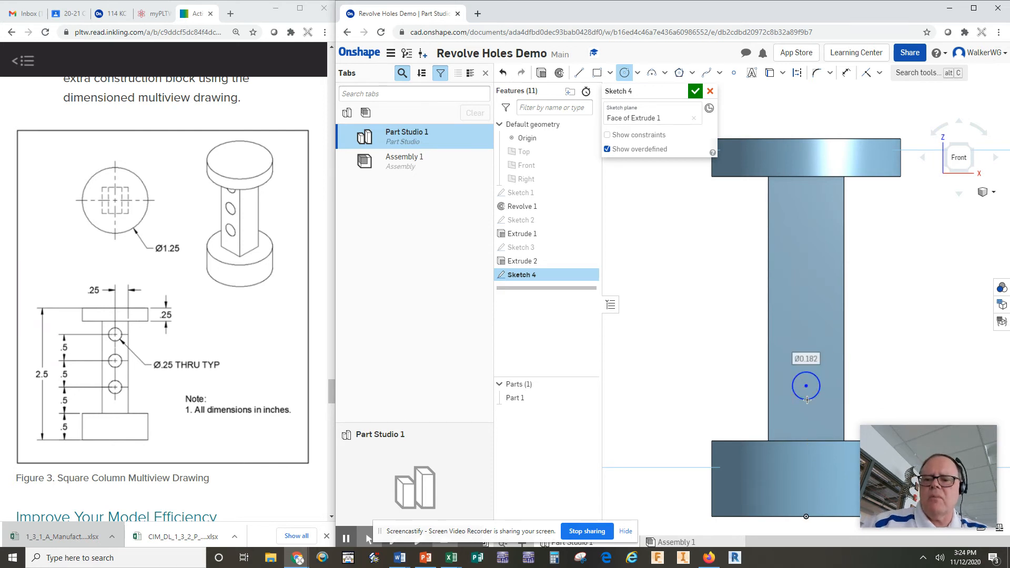
type(".25")
key("Return")
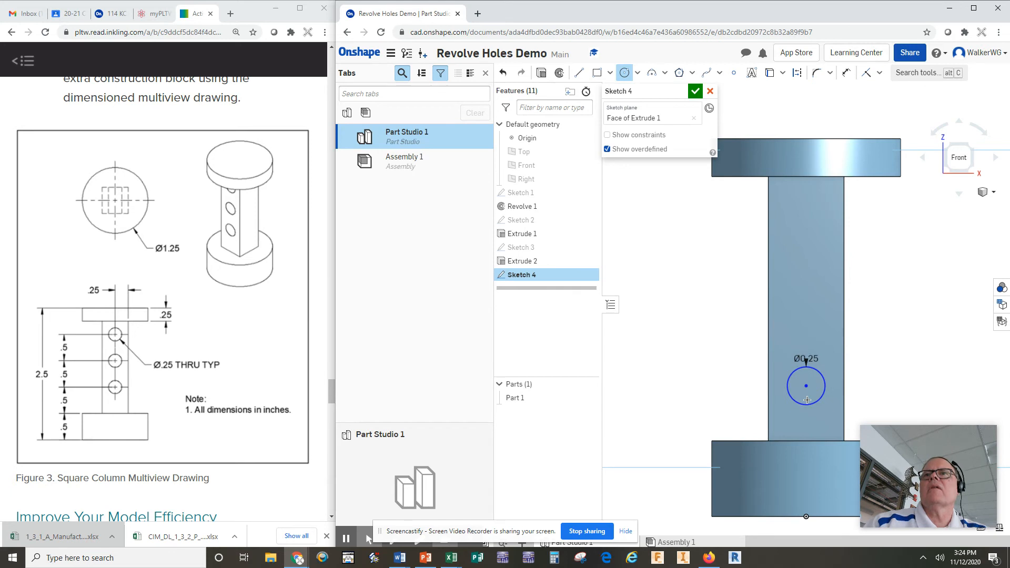
- Draw two more 0.25 in diameter circles on the centreline, at the column's mid-height and near its upper end
left_click(806, 308)
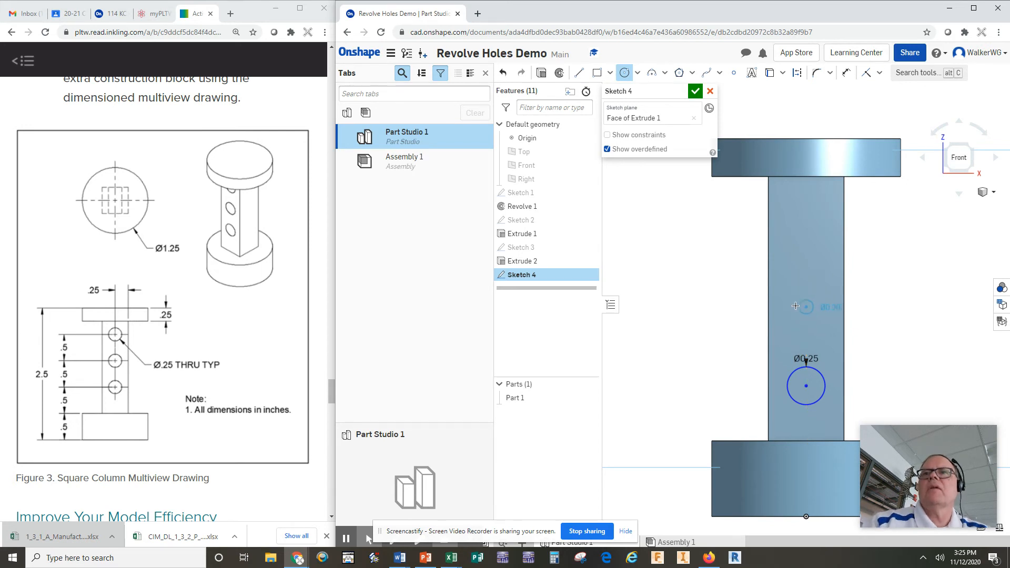
left_click(823, 308)
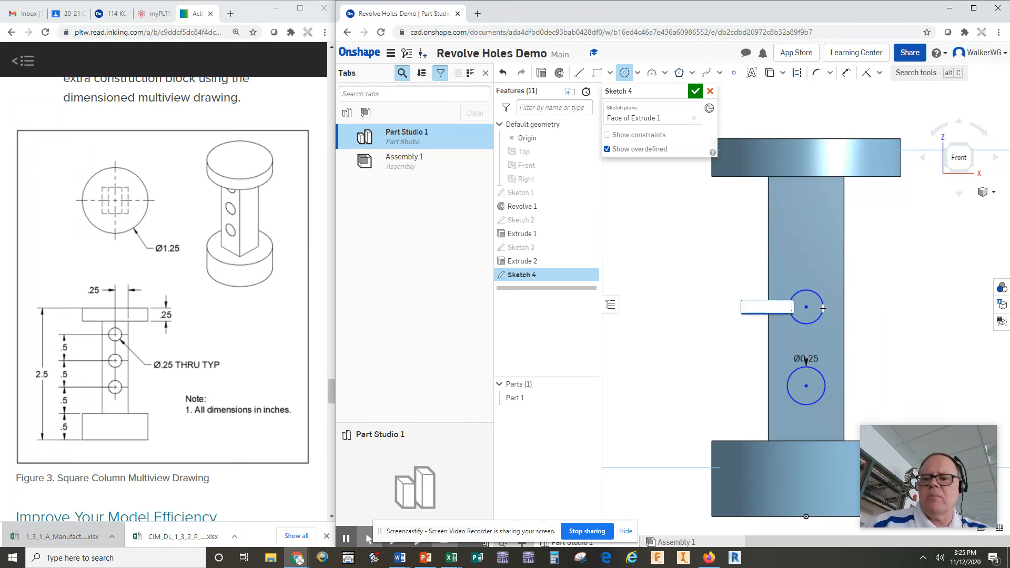
key("Return")
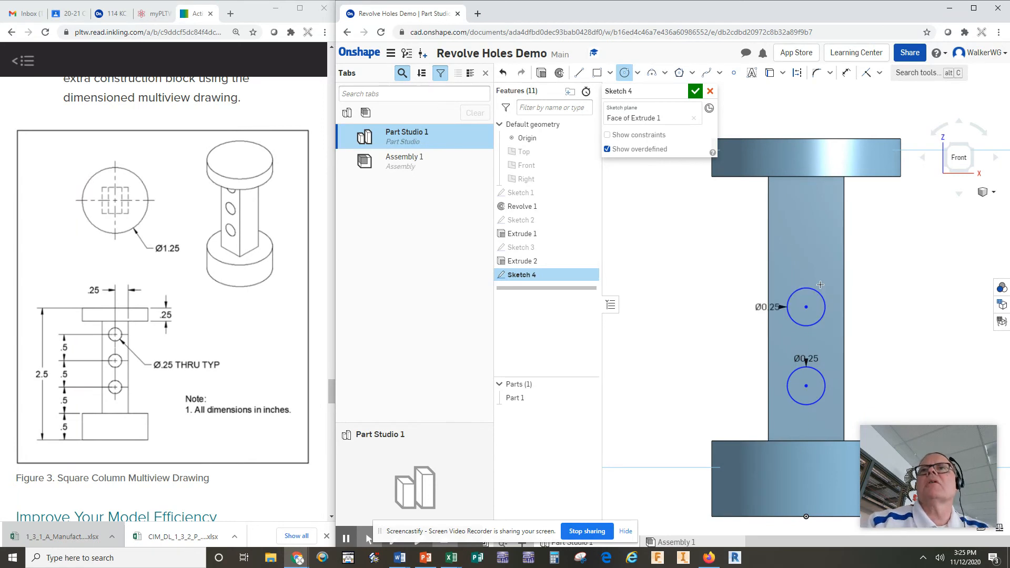
left_click(806, 229)
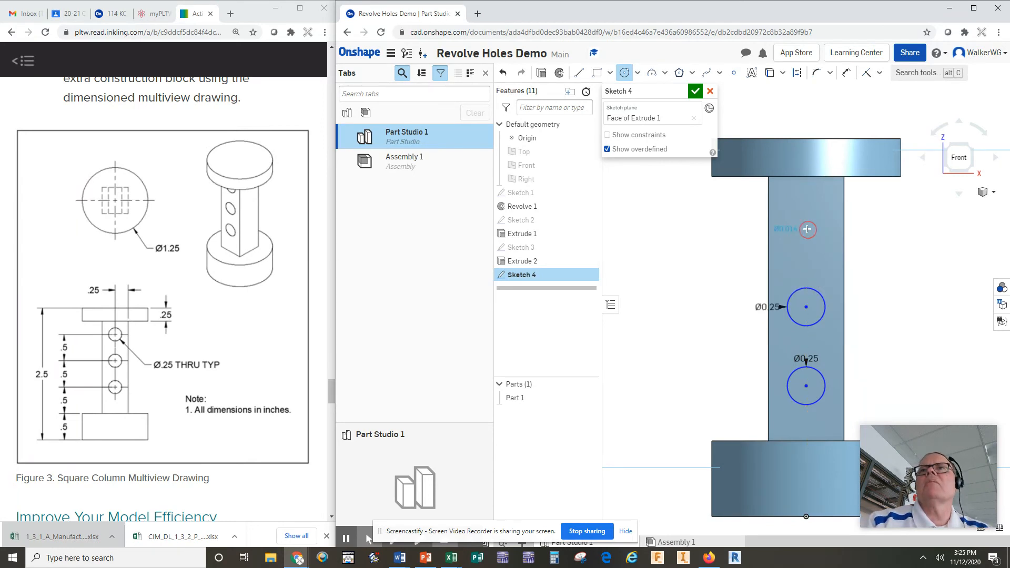
left_click(809, 246)
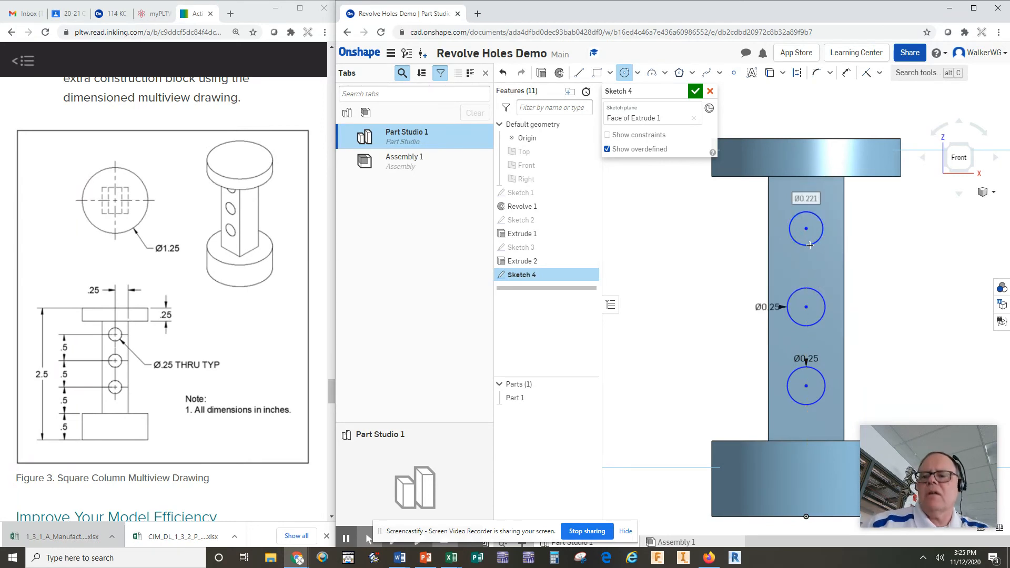
type(".25")
key("Return")
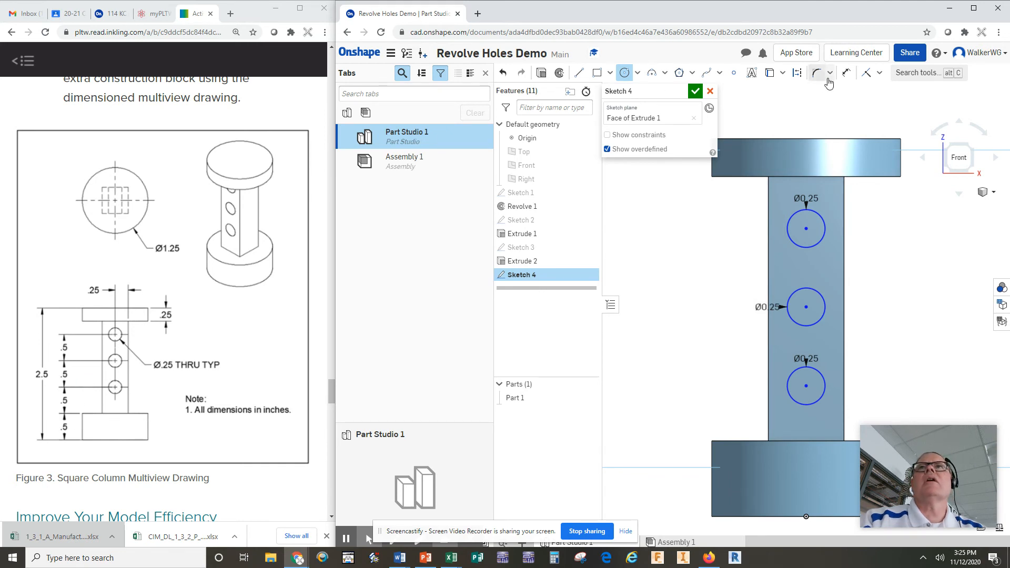
- Dimension the lowest circle's centre 0.5 in above the top edge of the round base
left_click(846, 72)
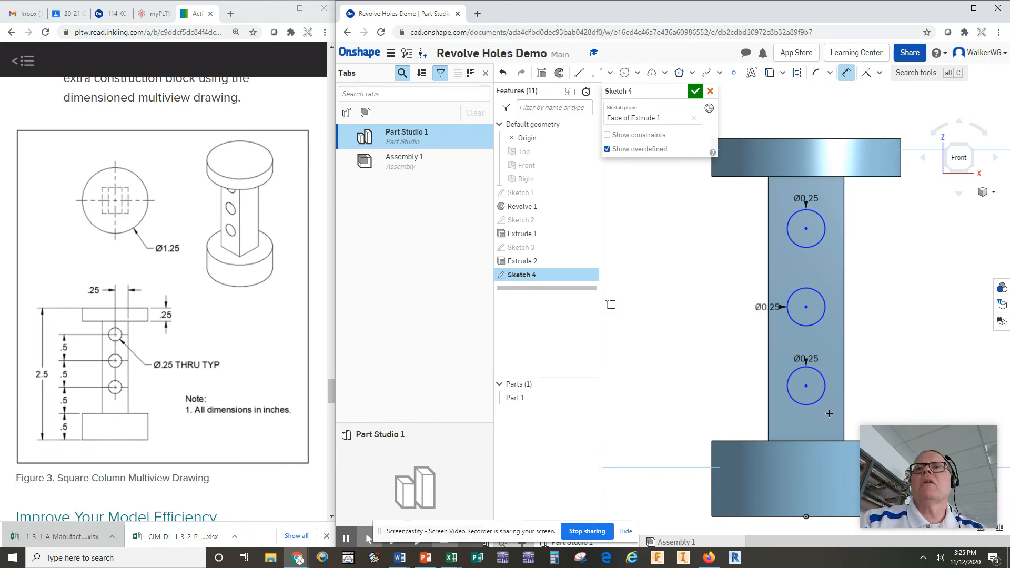
left_click(806, 386)
left_click(821, 441)
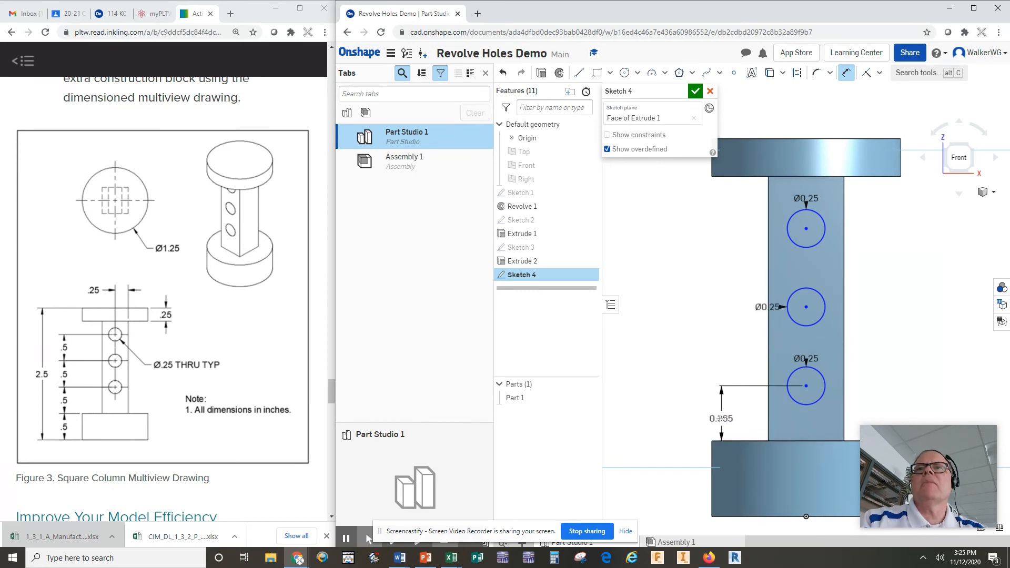
left_click(716, 418)
type("0.5")
key("Return")
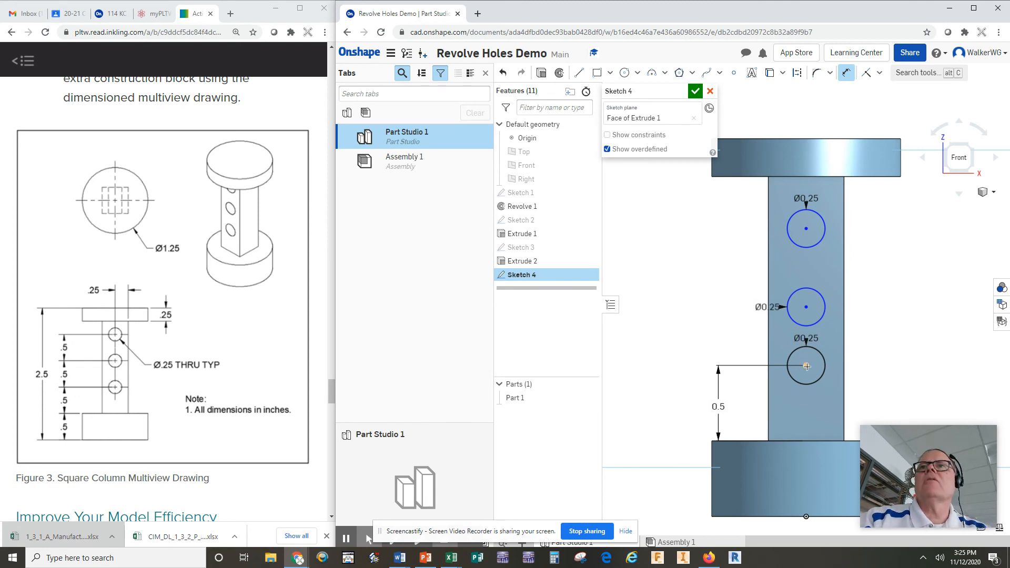
- Dimension the middle circle's centre 0.5 in above the centre of the lowest circle
left_click(806, 307)
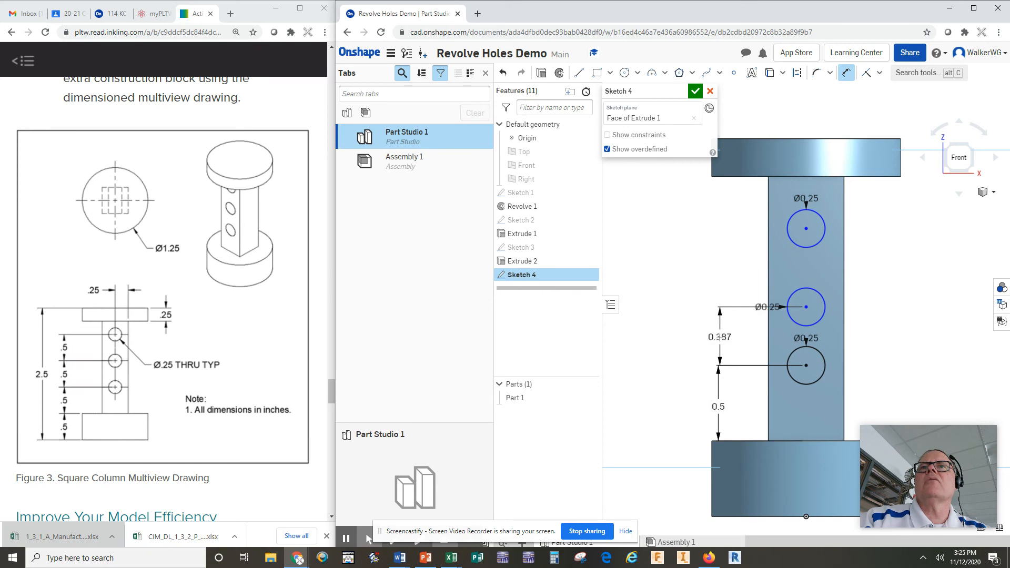
left_click(718, 337)
type("0.5")
key("Return")
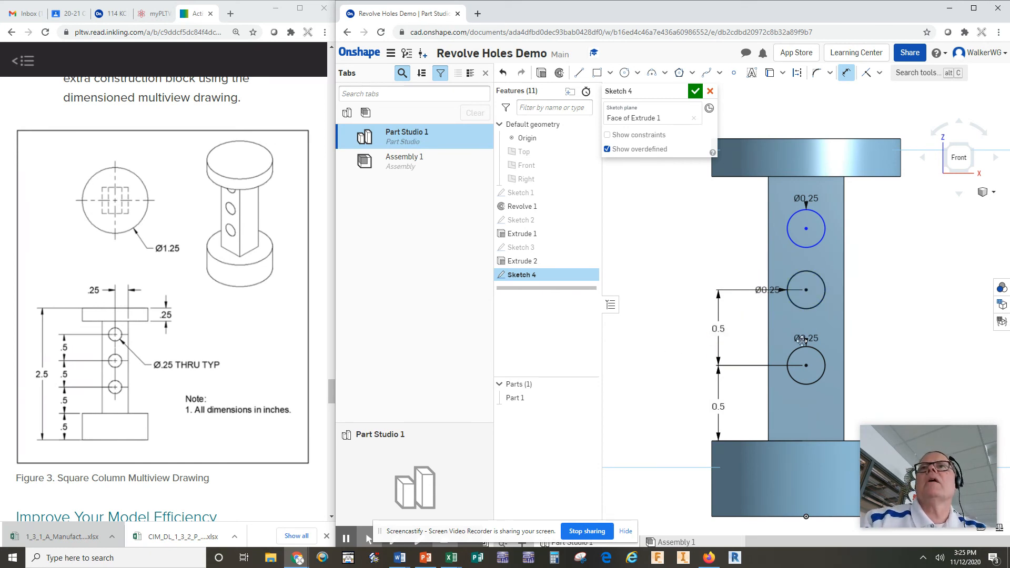
- Dimension the uppermost circle's centre 0.5 in above the middle circle's centre and finish the sketch
left_click(804, 230)
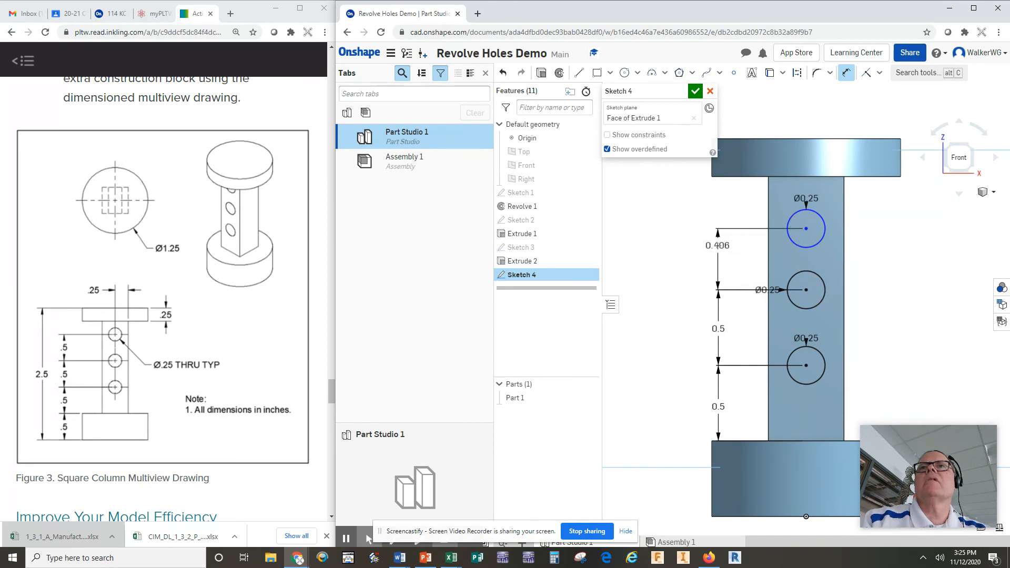
left_click(717, 246)
type("0.5")
key("Return")
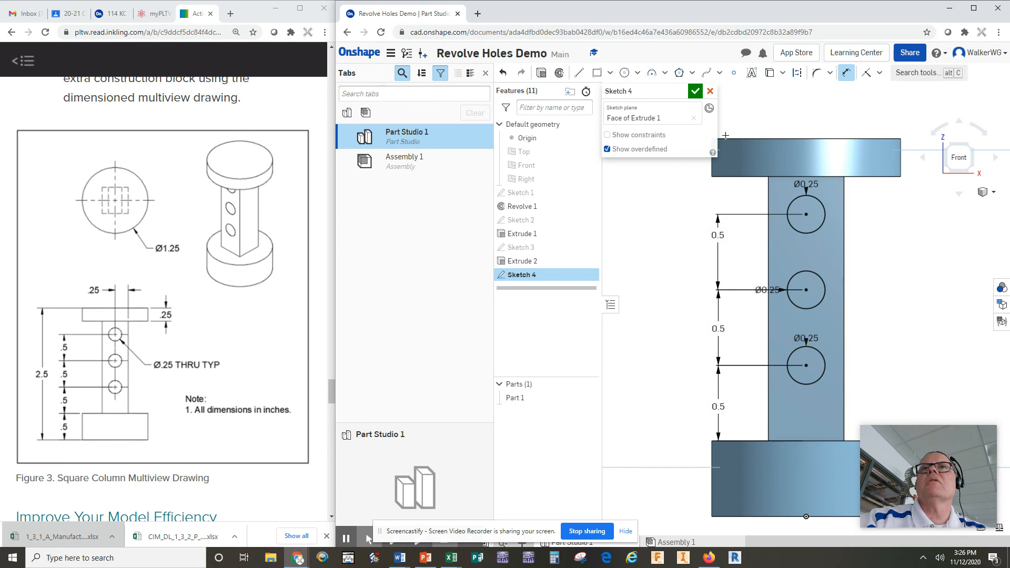
left_click(695, 91)
- Extrude the three circles as a blind 1 in removal from the part to cut holes through the square column
left_click(993, 192)
left_click(942, 196)
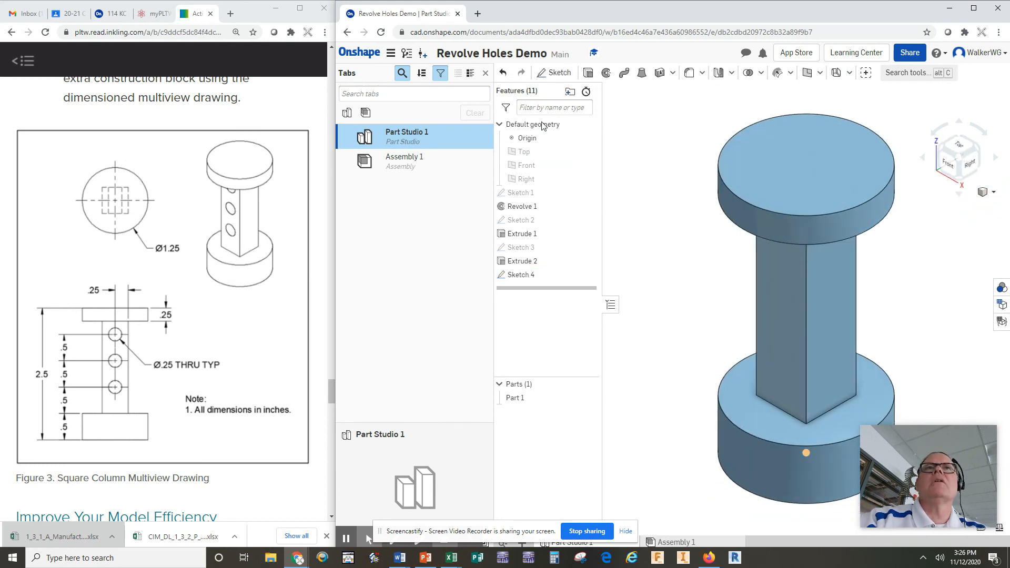
left_click(588, 73)
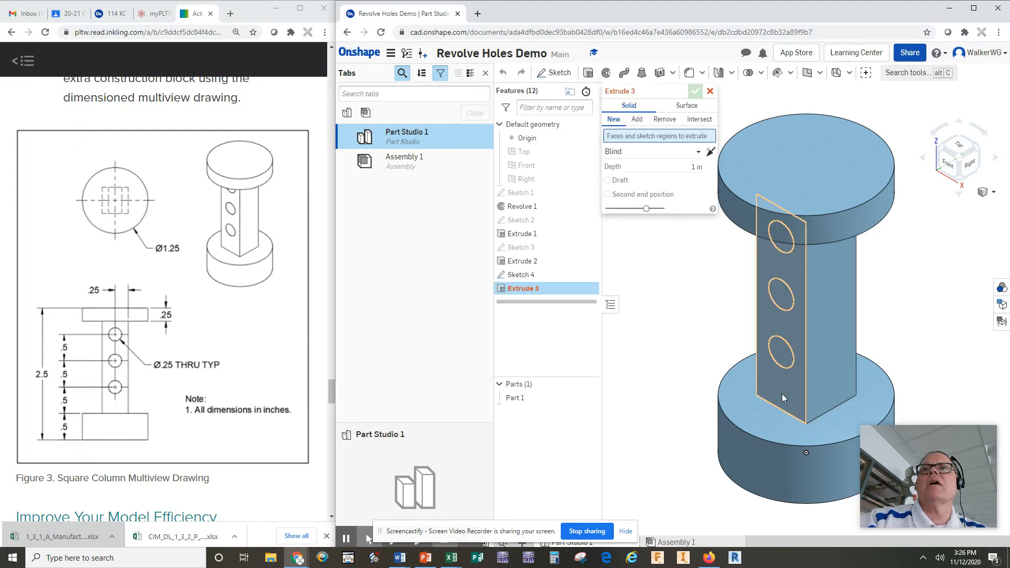
left_click(781, 358)
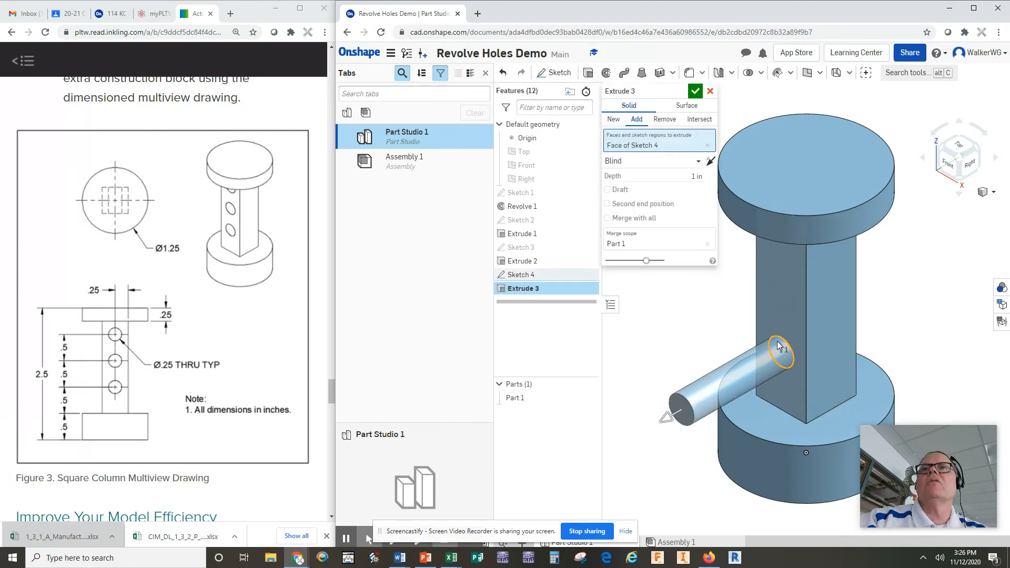
left_click(780, 298)
left_click(773, 242)
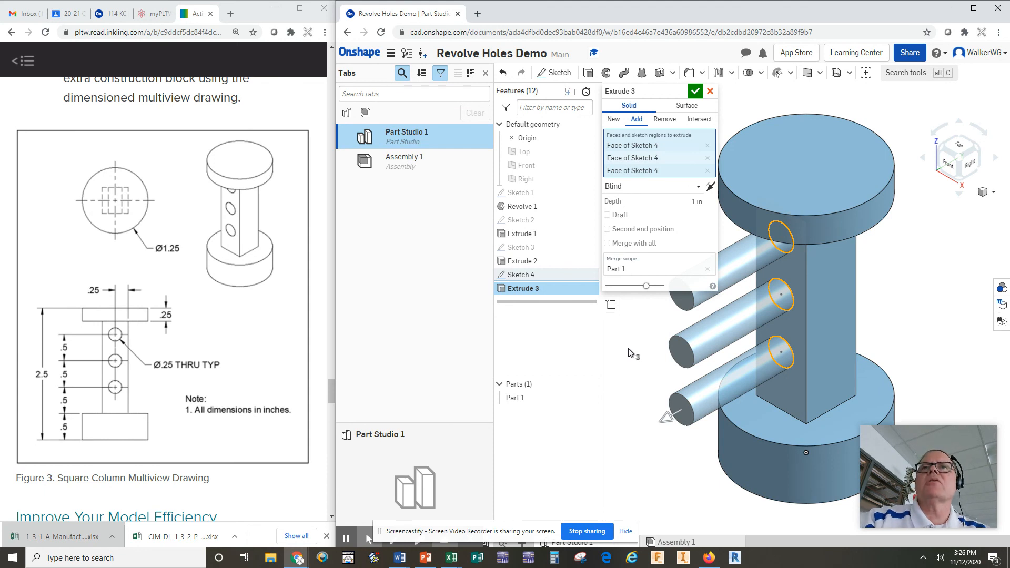
left_click(664, 120)
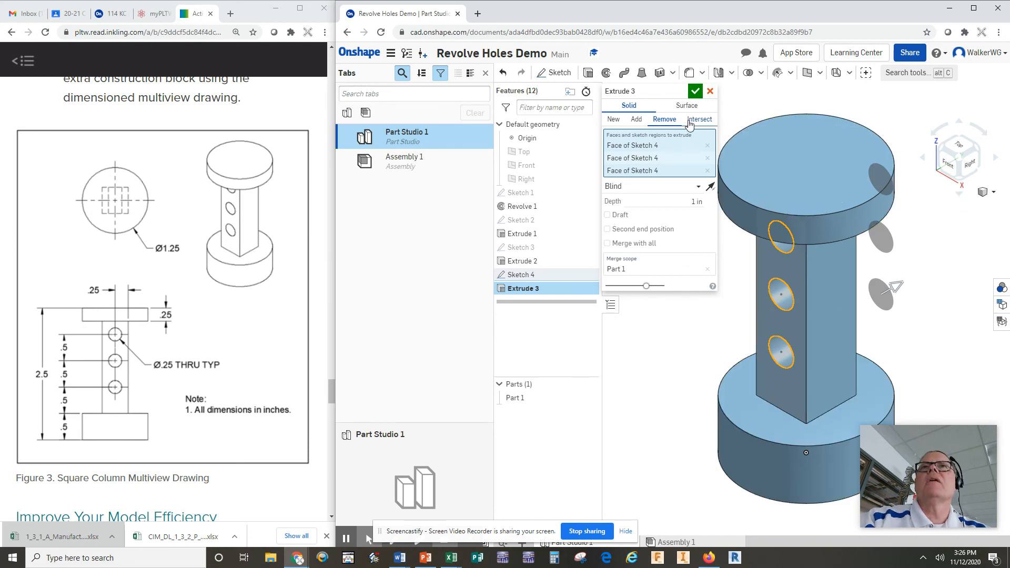
left_click(695, 91)
right_click_drag(824, 294, 905, 287)
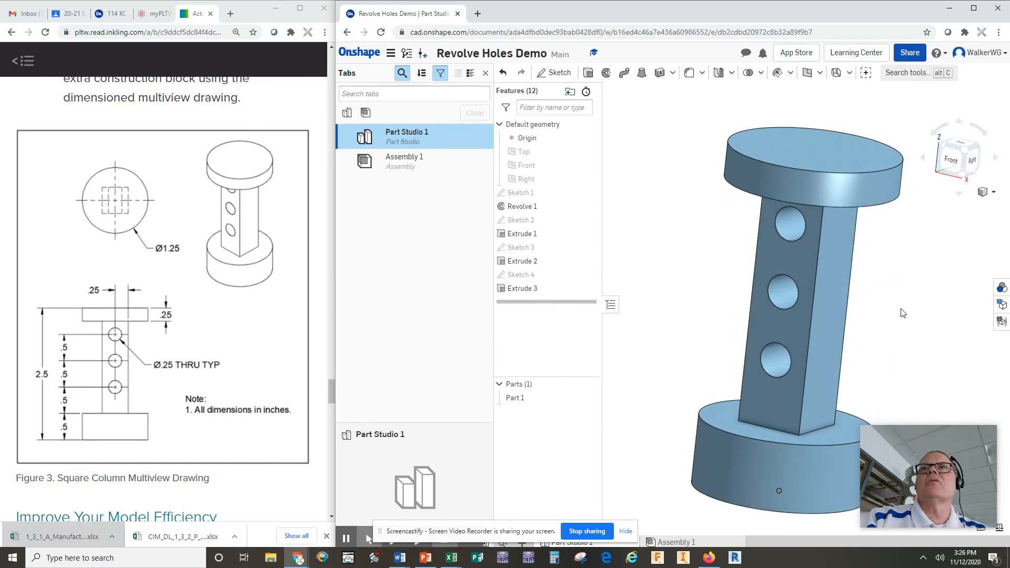